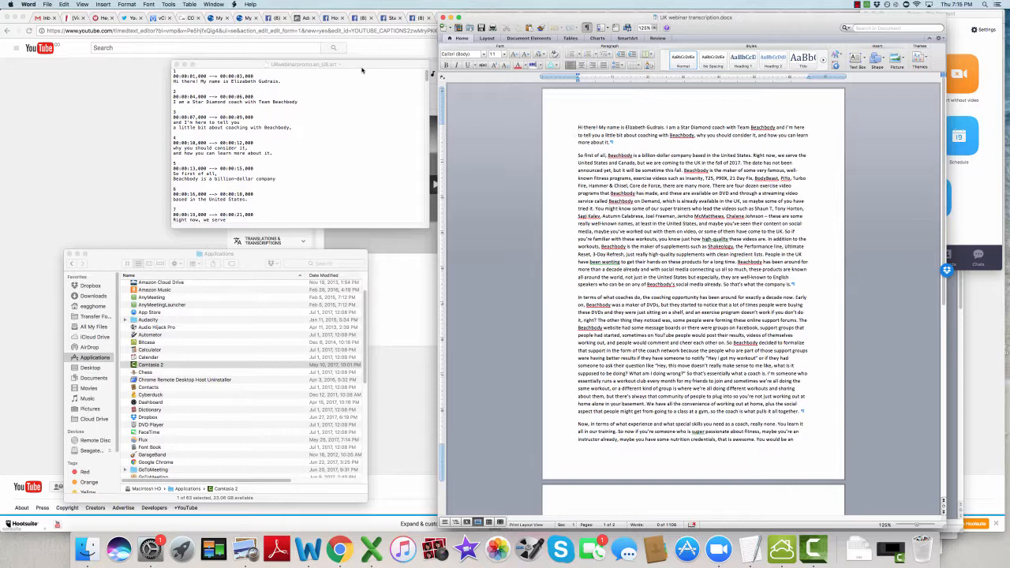
click(252, 66)
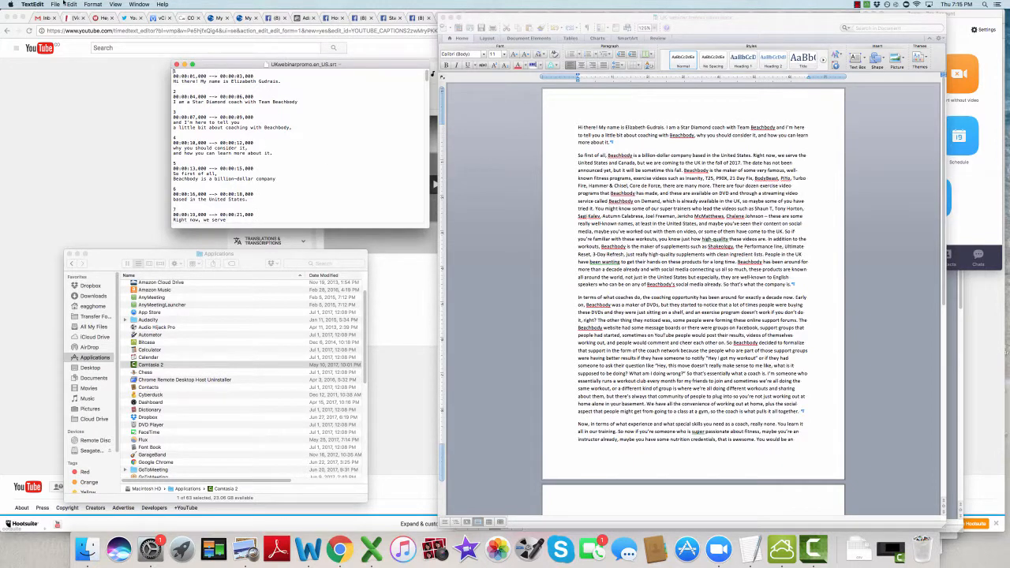
click(60, 4)
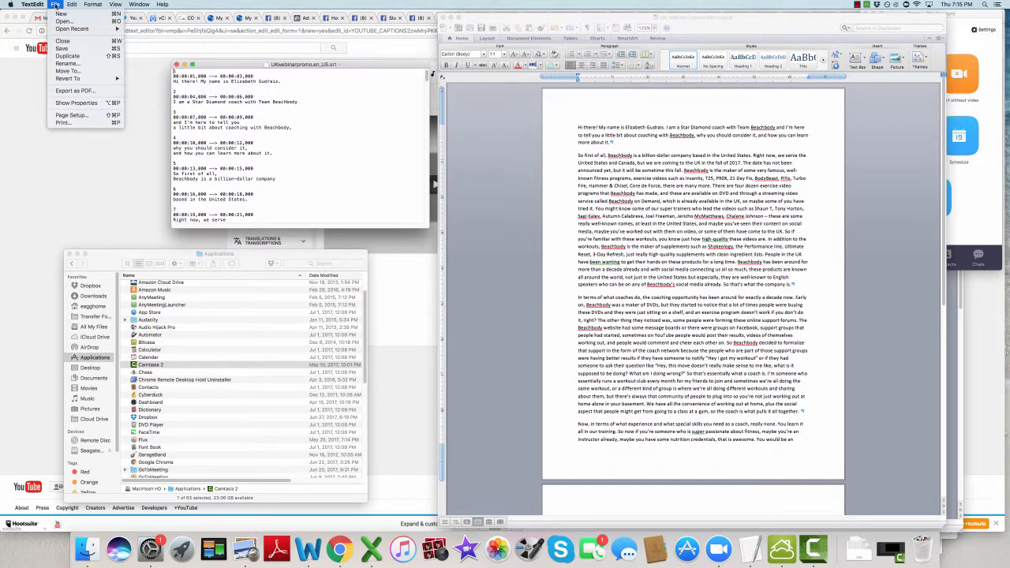
click(471, 117)
click(544, 158)
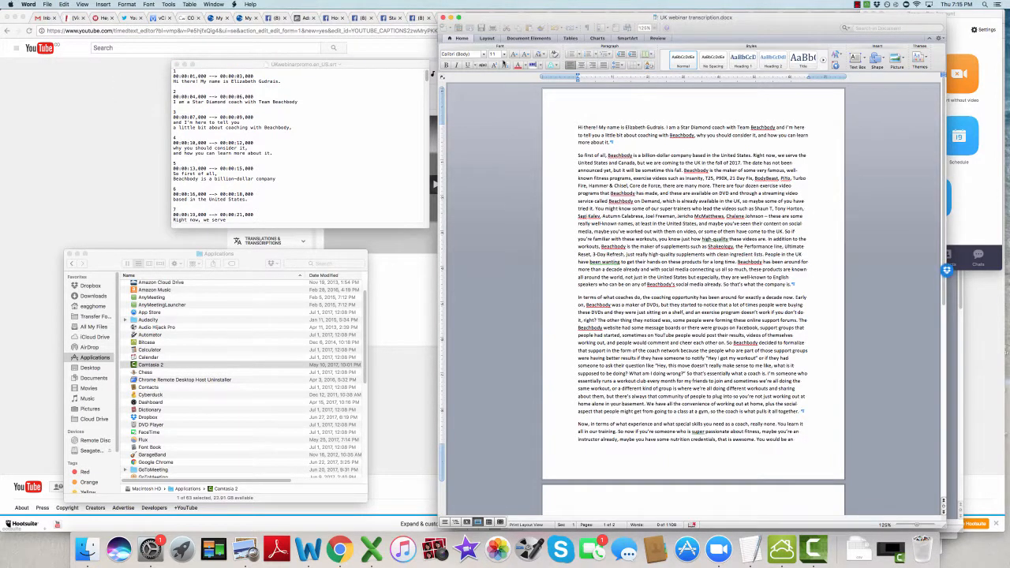
Step: Try to save the Word transcript in Plain Text (.txt) format under its existing name, declining to replace the file already there
click(47, 4)
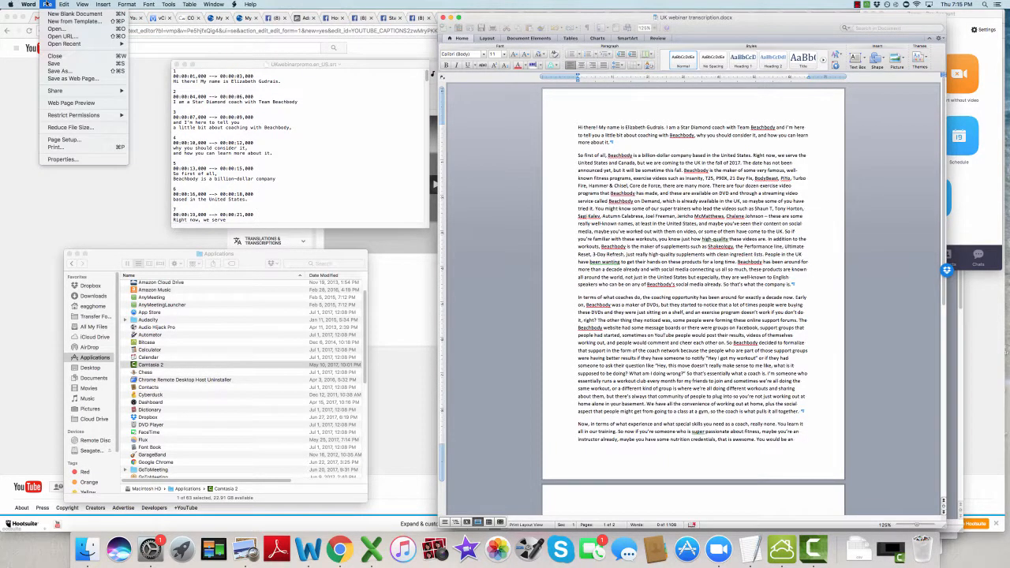
click(63, 71)
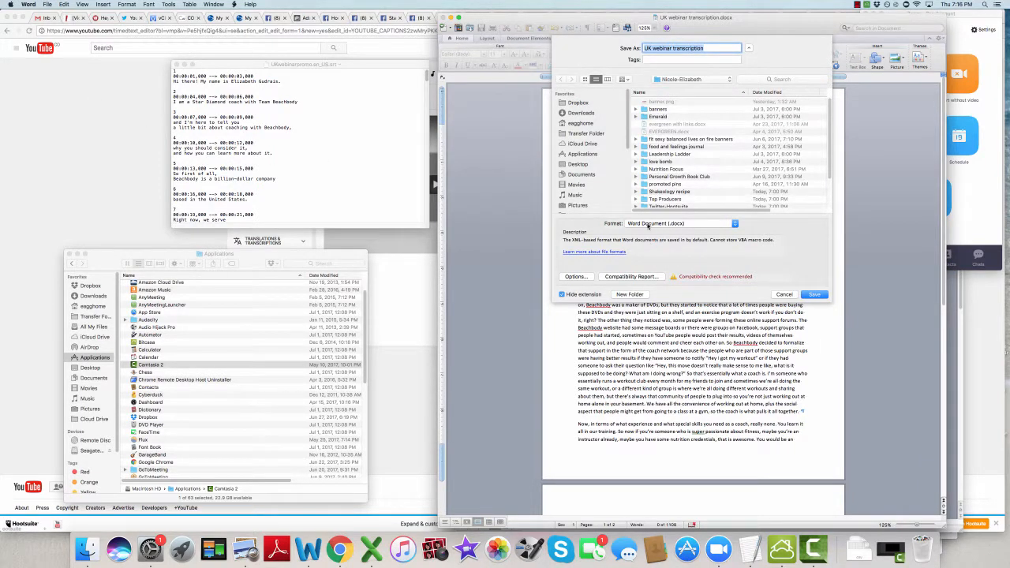
click(649, 224)
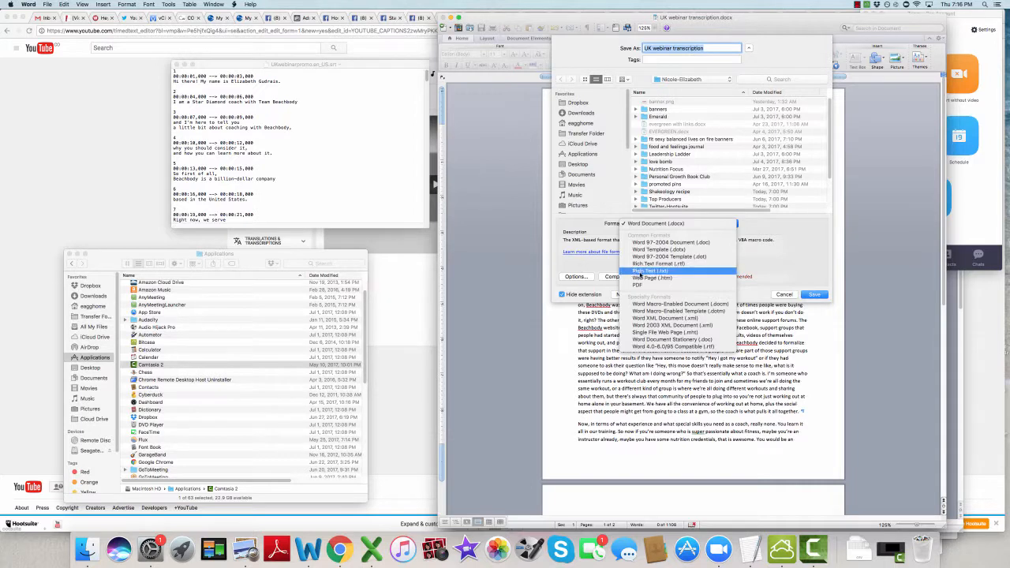
click(643, 271)
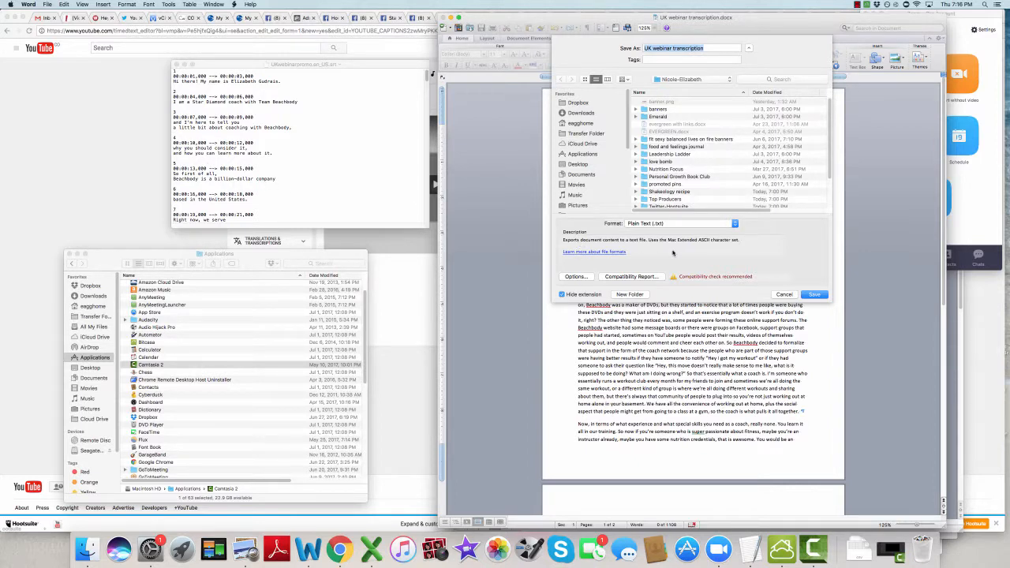
click(812, 294)
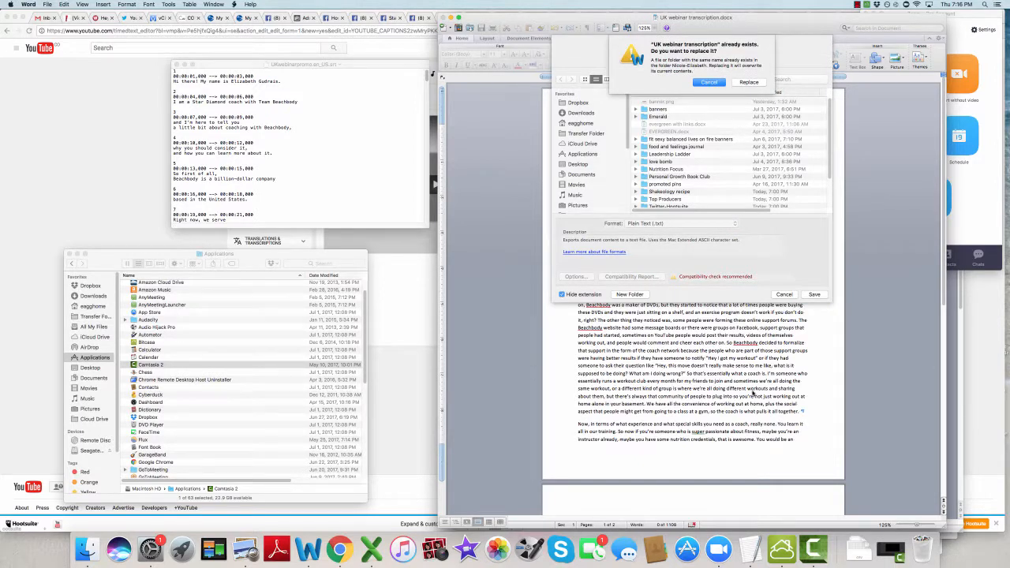
click(708, 83)
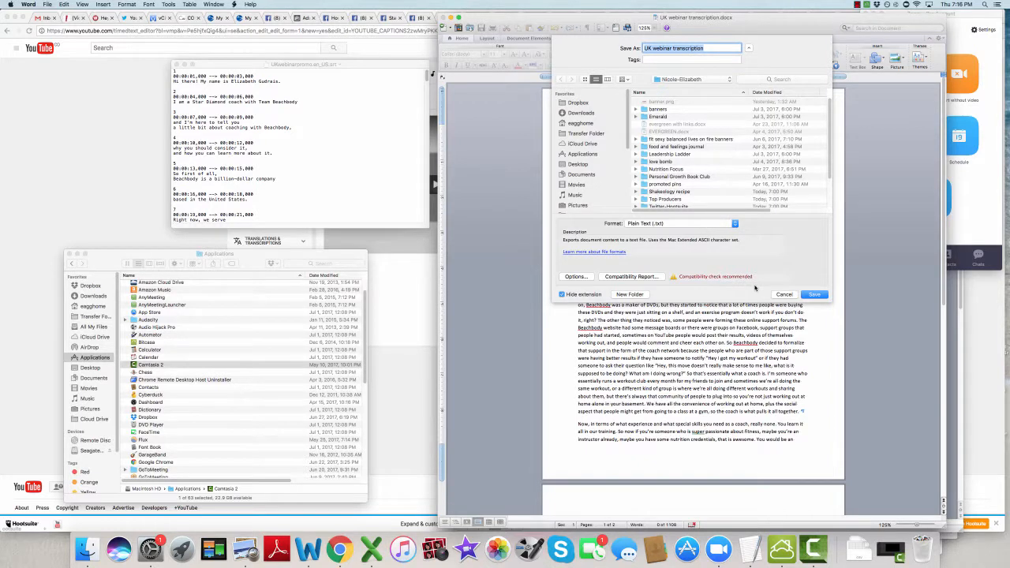
Step: Try to save the plain text copy under the name UK webinar promo transcript
click(688, 48)
double_click(688, 48)
text(promo ra)
key(BackSpace)
key(BackSpace)
text(transcript)
click(814, 295)
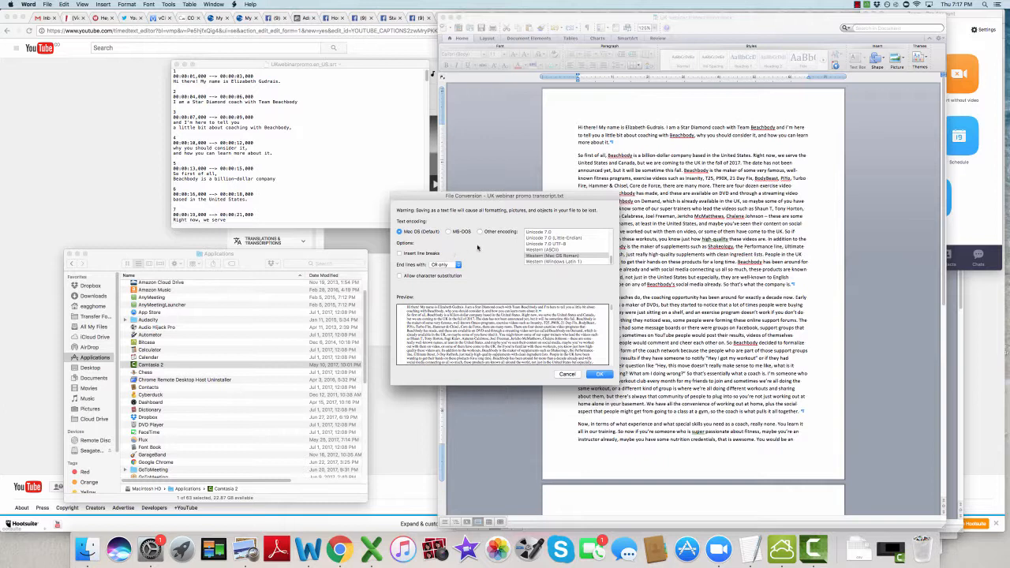
Step: Try MS-DOS text encoding for the plain text conversion, decline to continue with the save, and cancel the conversion
click(448, 231)
click(597, 375)
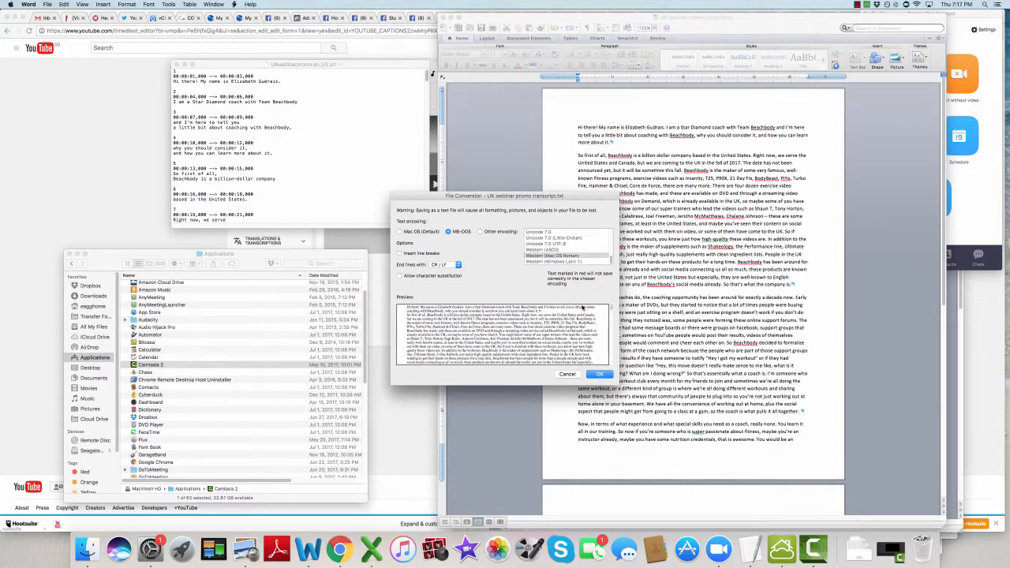
mouse_move(612, 314)
mouse_down()
mouse_move(609, 361)
mouse_move(609, 317)
mouse_up()
click(597, 375)
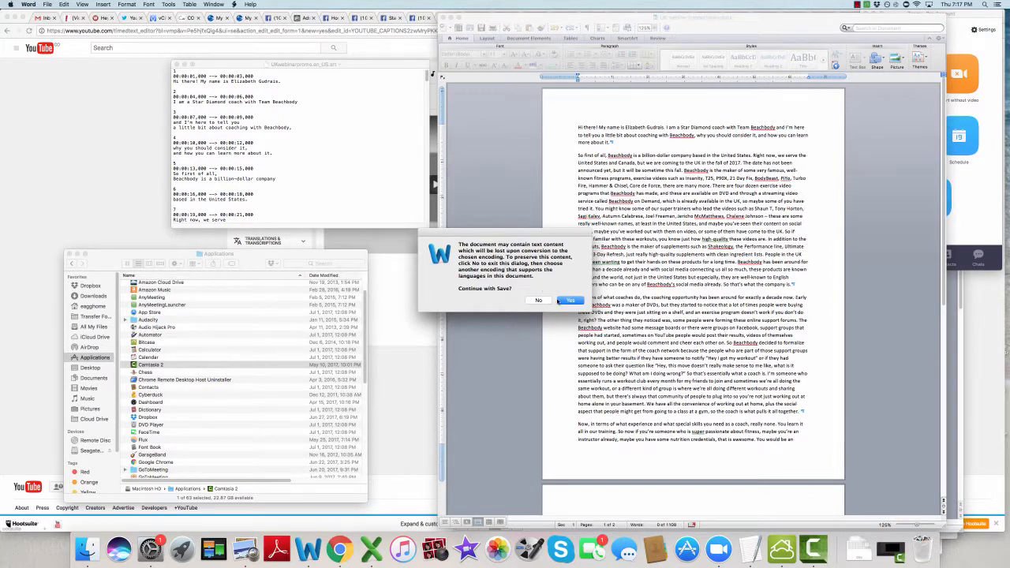
click(537, 301)
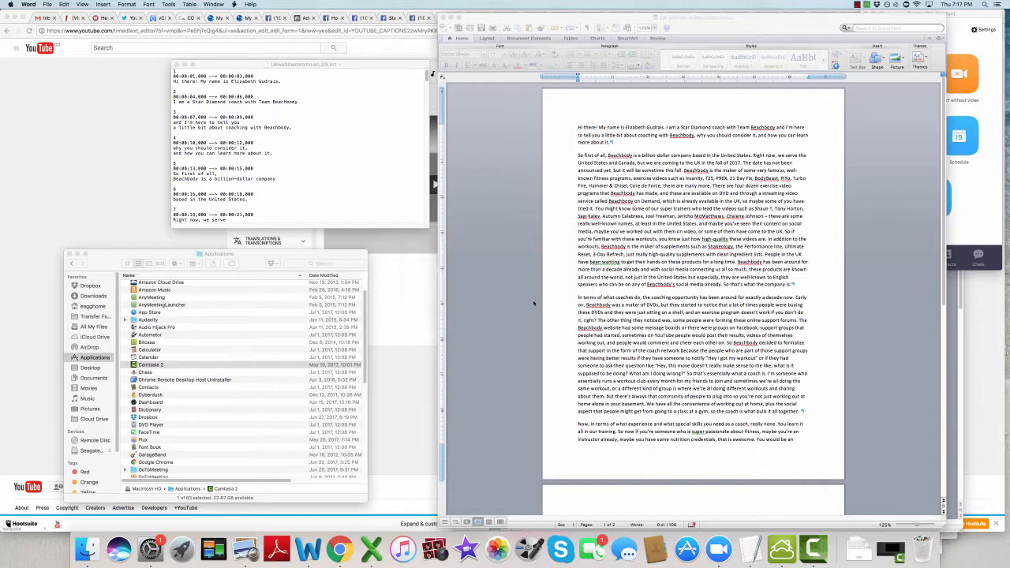
click(568, 375)
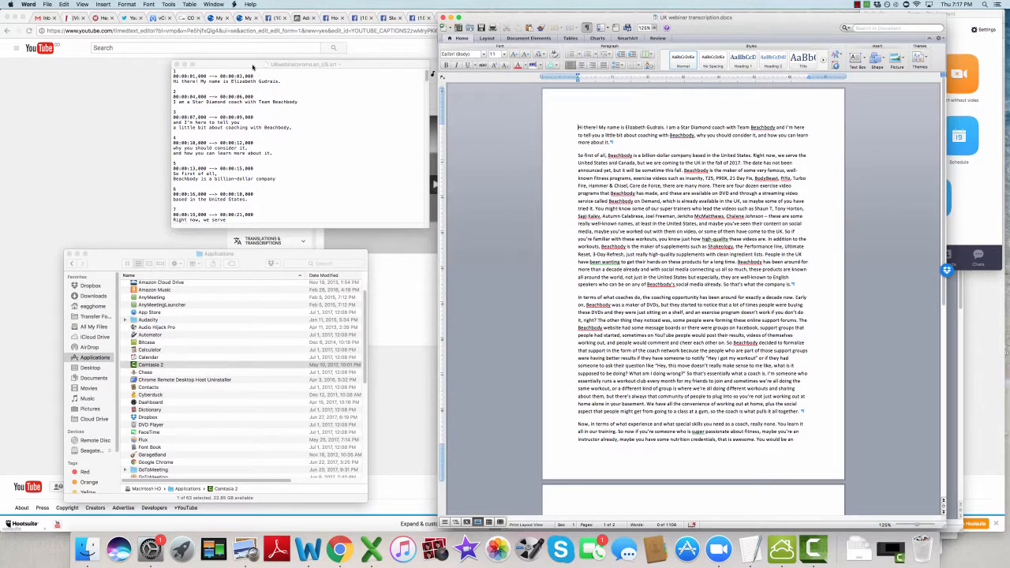
click(252, 67)
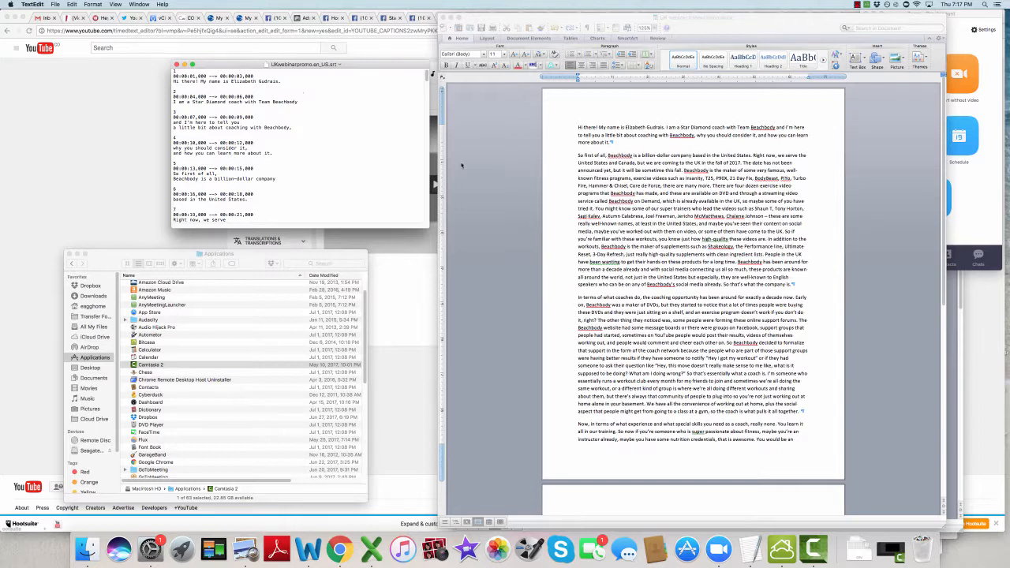
click(600, 268)
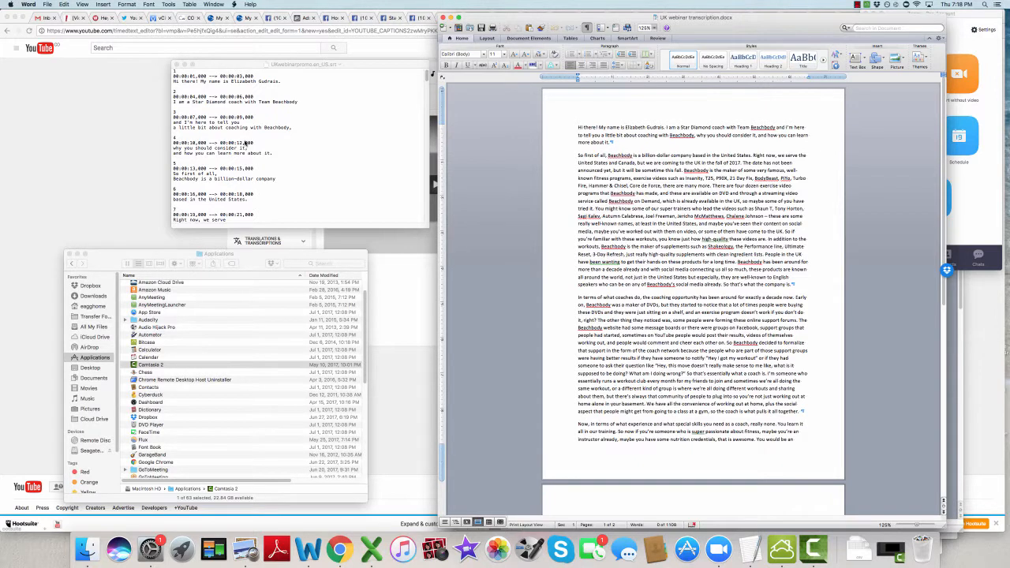
Step: Switch to TextEdit, open the recent file UK webinar transcription cleaned with seconds, and move its window to overlap the open caption file
click(245, 143)
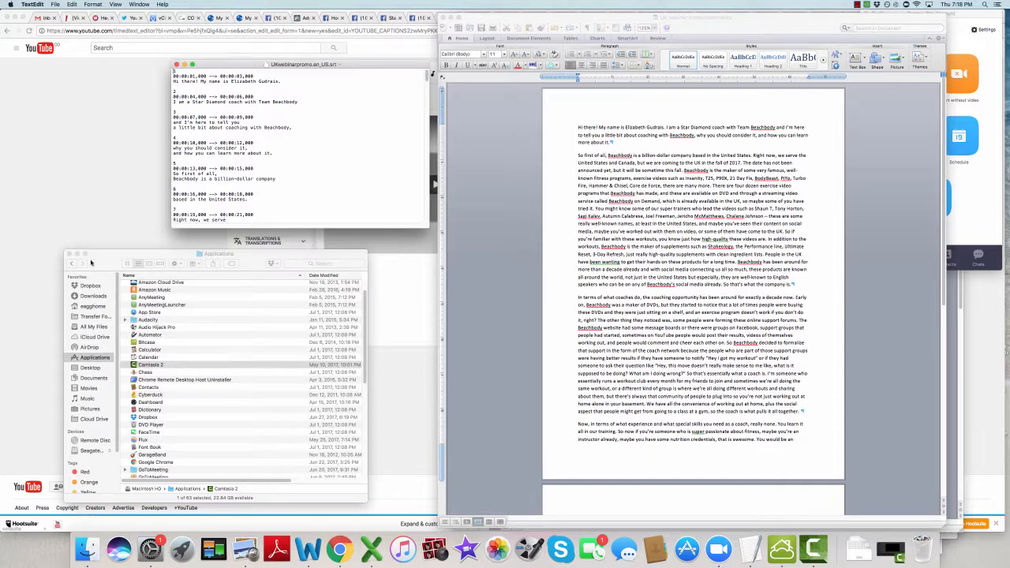
click(55, 4)
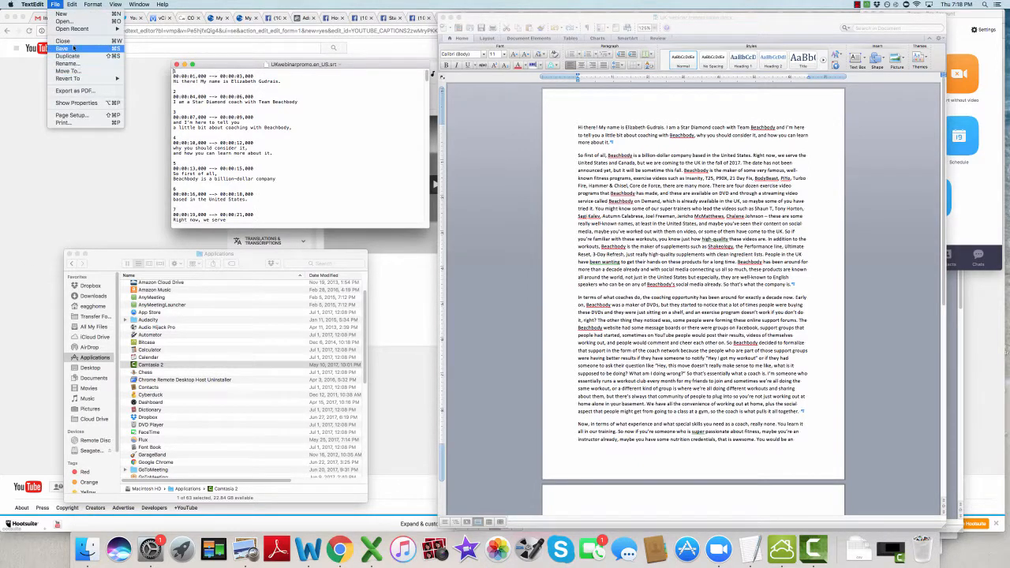
mouse_move(76, 32)
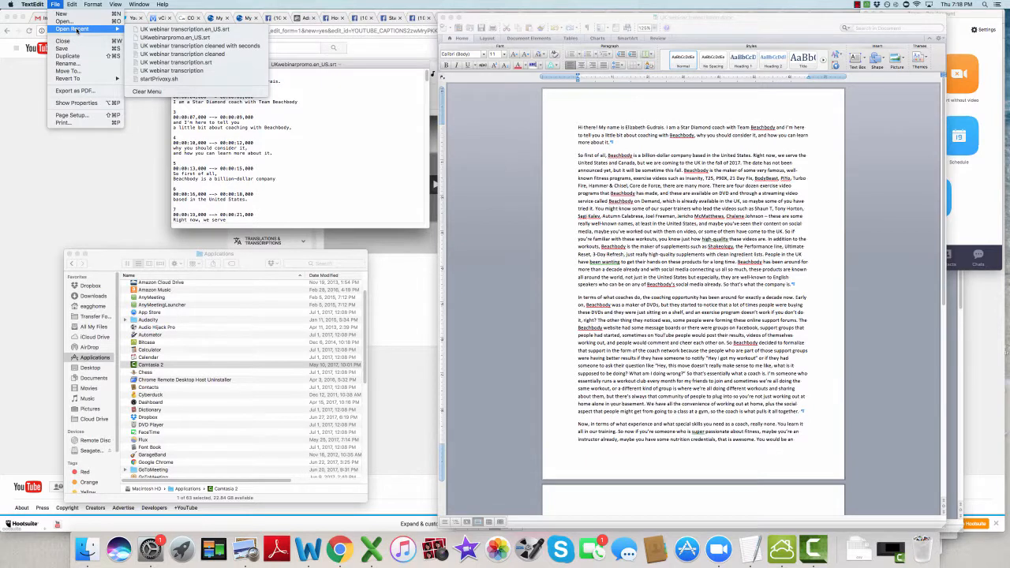
click(192, 45)
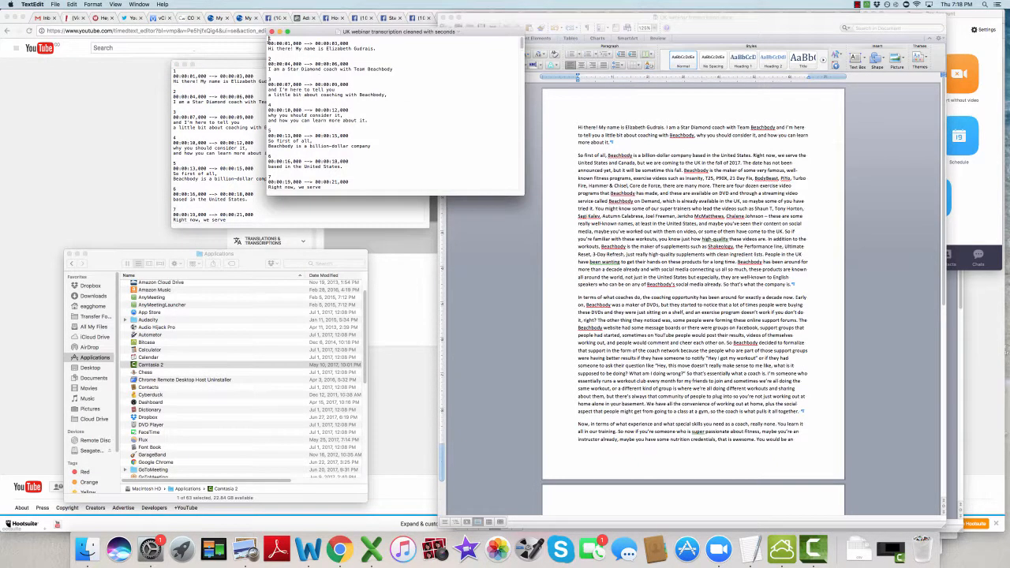
drag(316, 34, 158, 91)
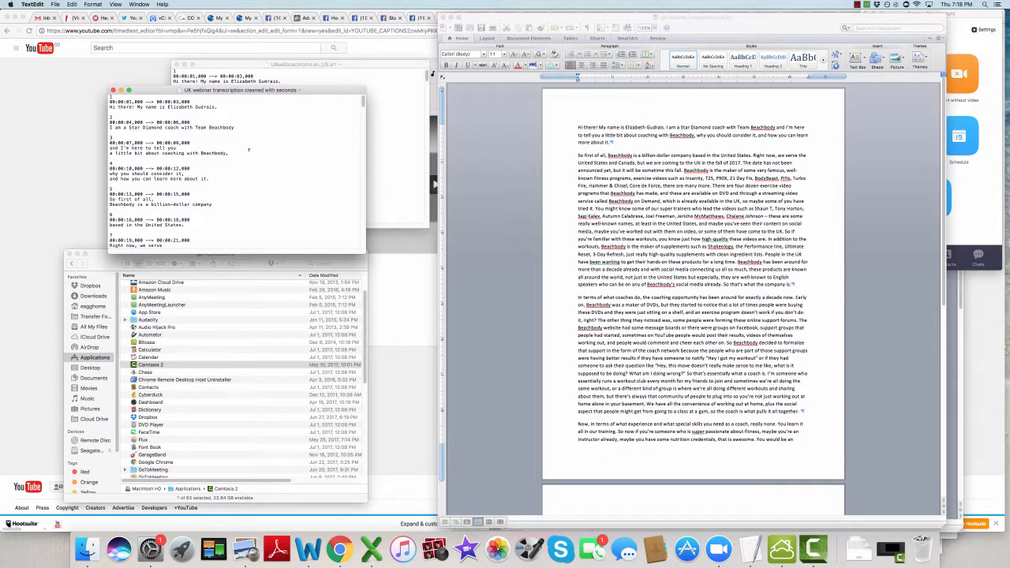
Step: Compare the cleaned transcription with UKwebinarpromo.en_US.srt, and examine how the first caption's lines are laid out
click(339, 67)
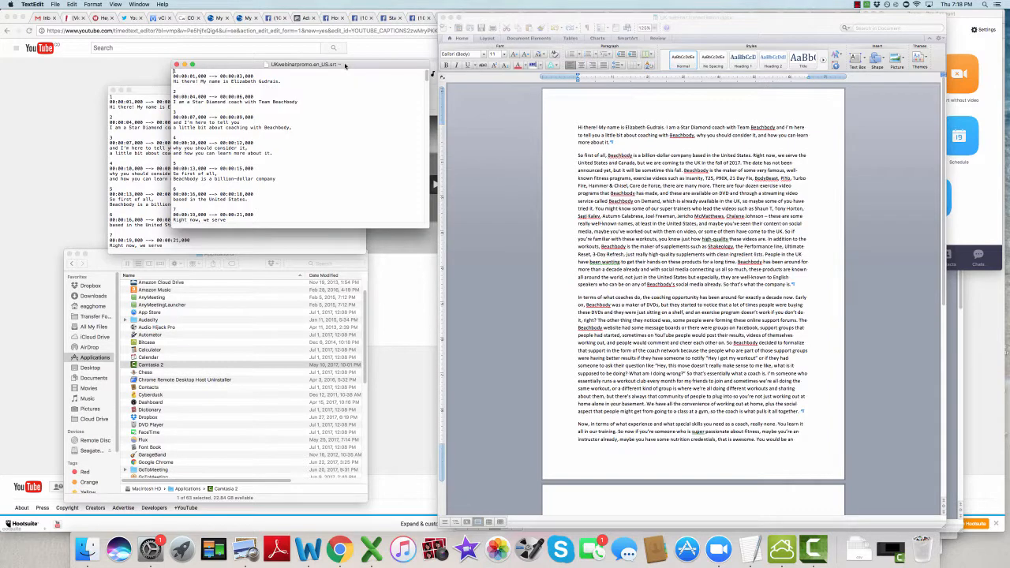
click(138, 93)
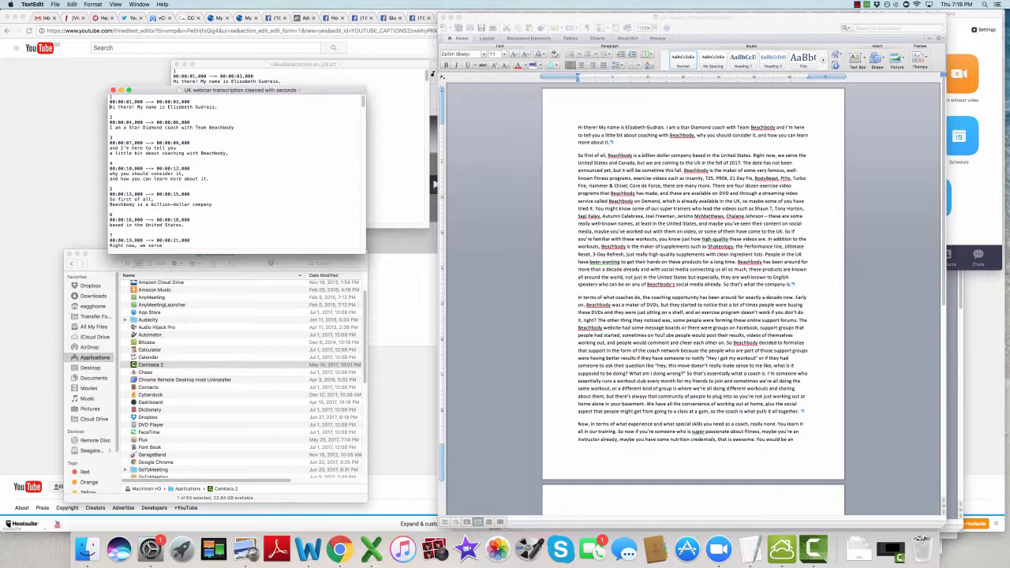
key(ctrl+Down)
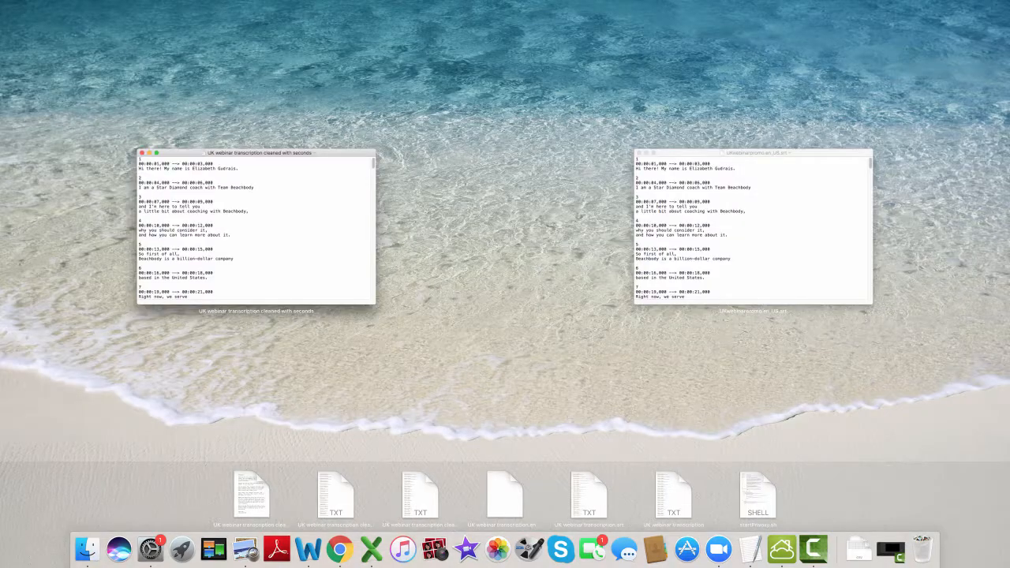
click(211, 221)
triple_click(215, 107)
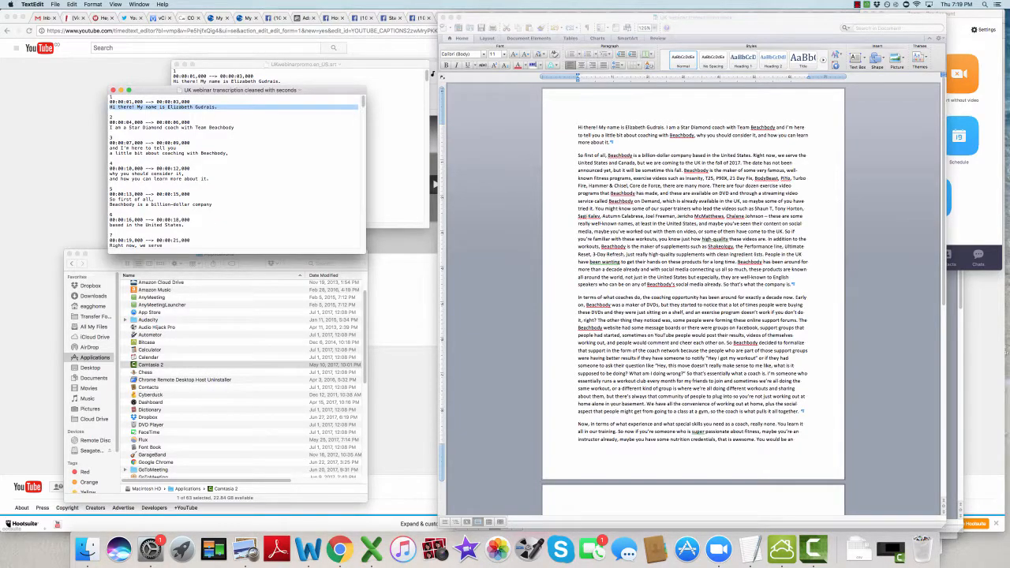
key(shift+Left)
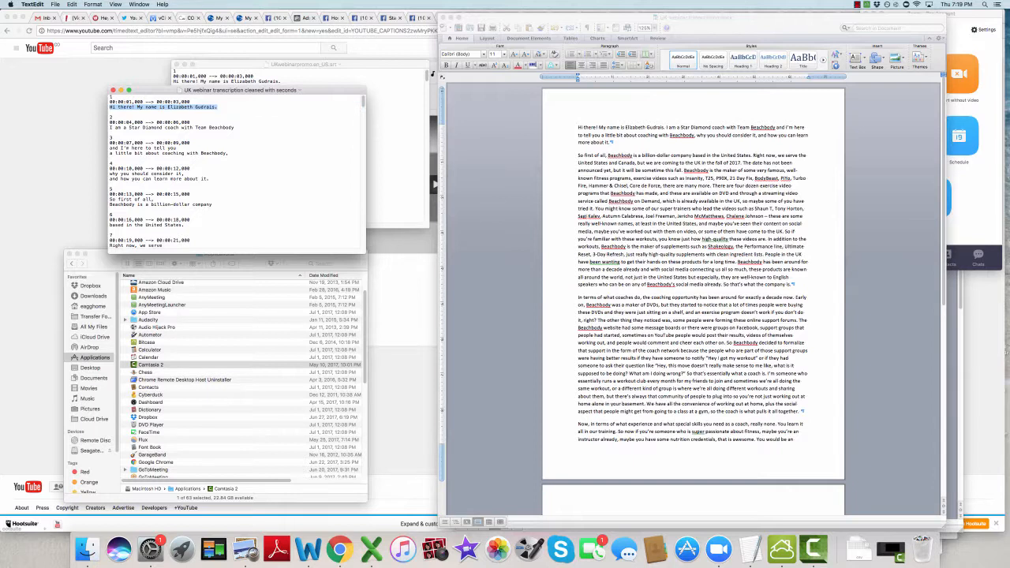
key(Up)
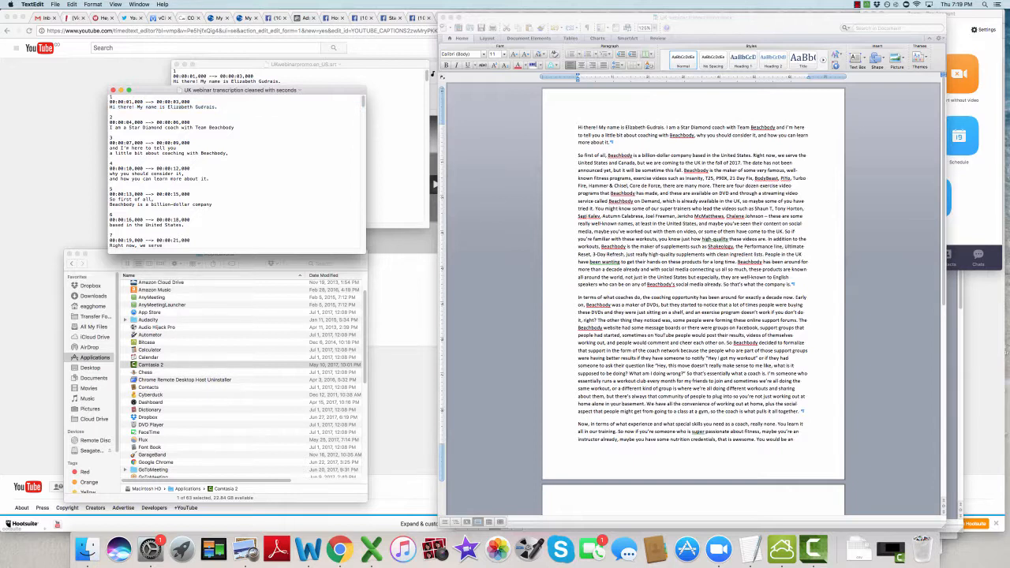
key(shift+Down)
key(shift+Left)
key(Down)
Step: Set the end time of caption 1 to 00:00:03,500 and of caption 2 to 00:00:06,500
drag(172, 101, 189, 101)
click(176, 102)
double_click(190, 102)
click(186, 102)
drag(181, 101, 190, 101)
click(197, 102)
click(111, 97)
key(BackSpace)
text(5)
key(BackSpace)
key(BackSpace)
text(90)
key(BackSpace)
key(BackSpace)
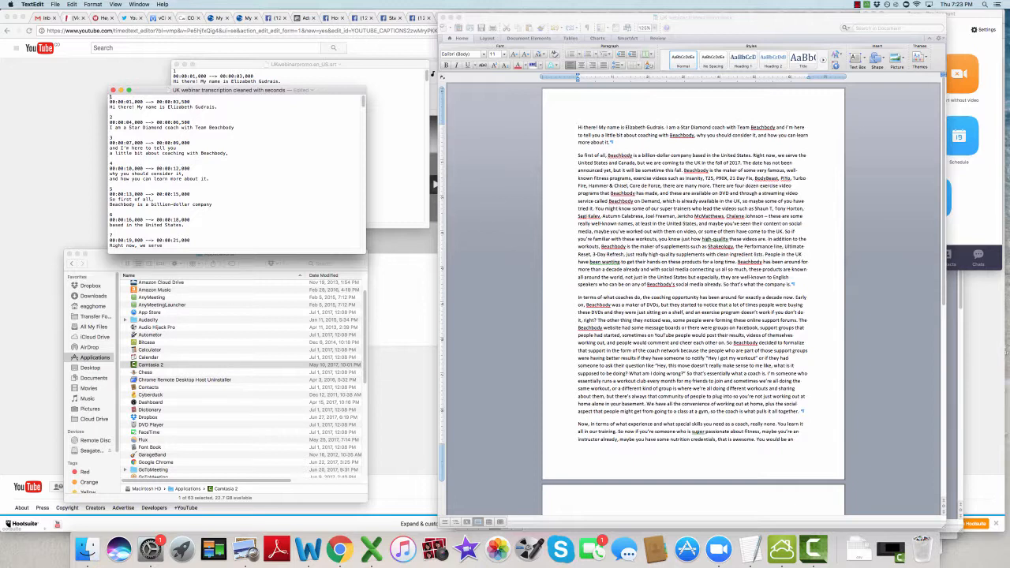
Step: Examine the first caption's number, time range and text lines, and review the remaining captions through the end of the file
key(shift+Down)
key(Right)
key(shift+Down)
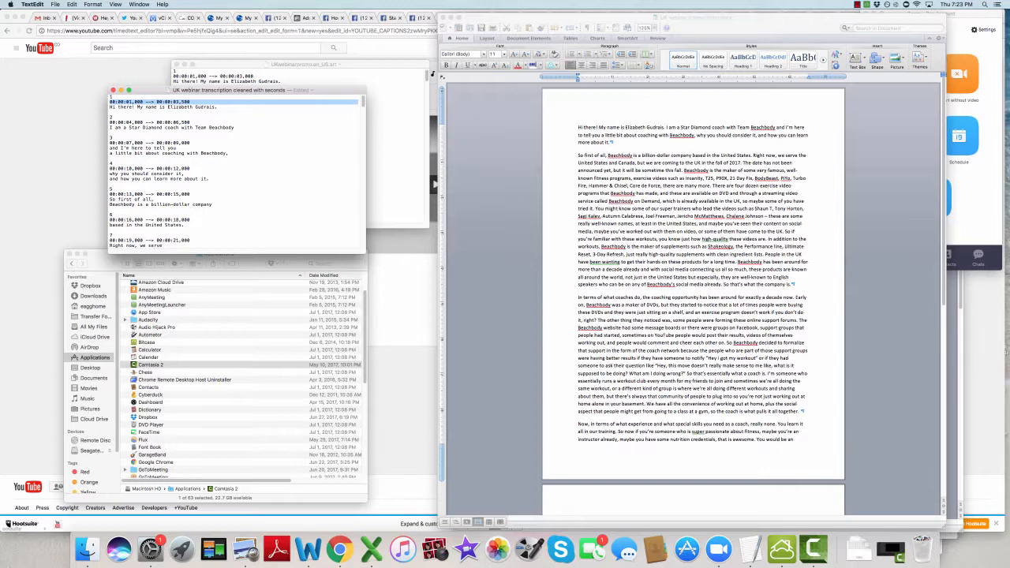
key(Right)
key(shift+Down)
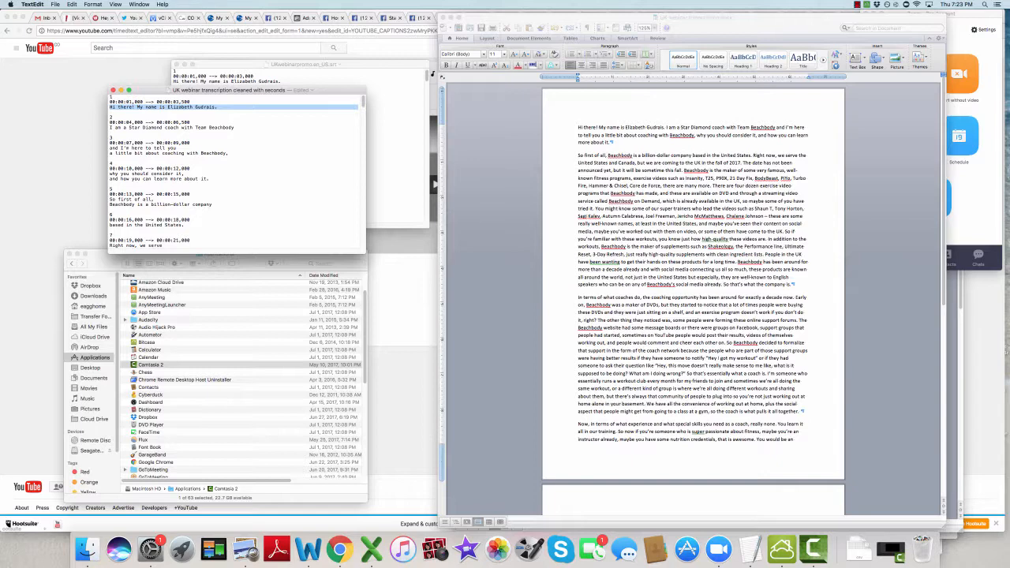
key(Right)
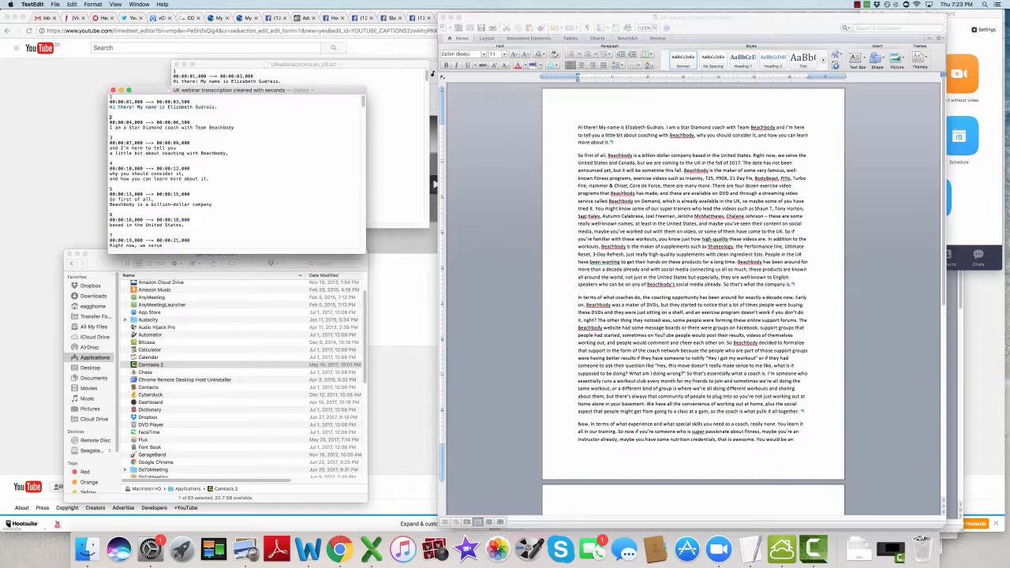
scroll(236, 172, down, 18)
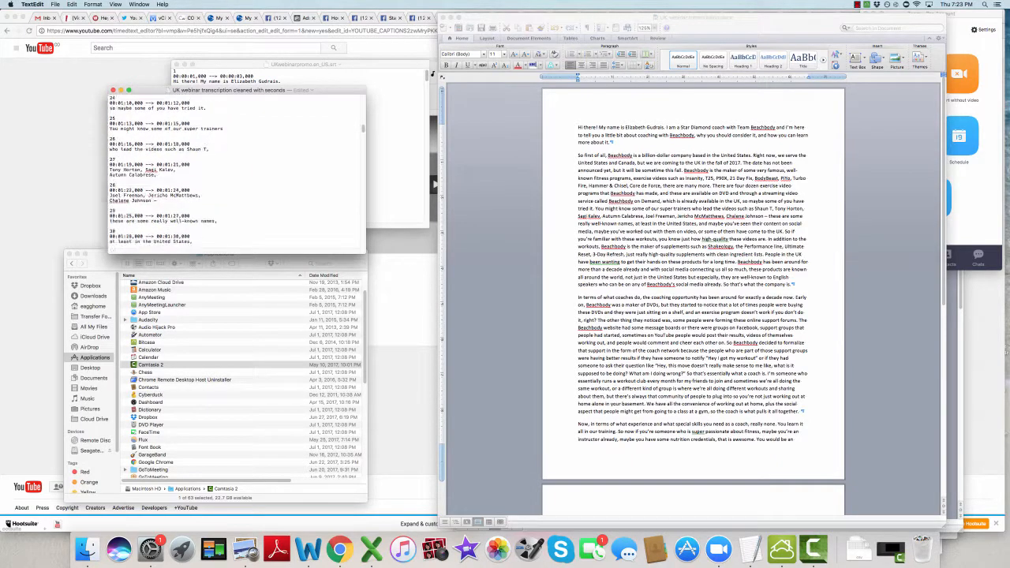
scroll(236, 172, down, 20)
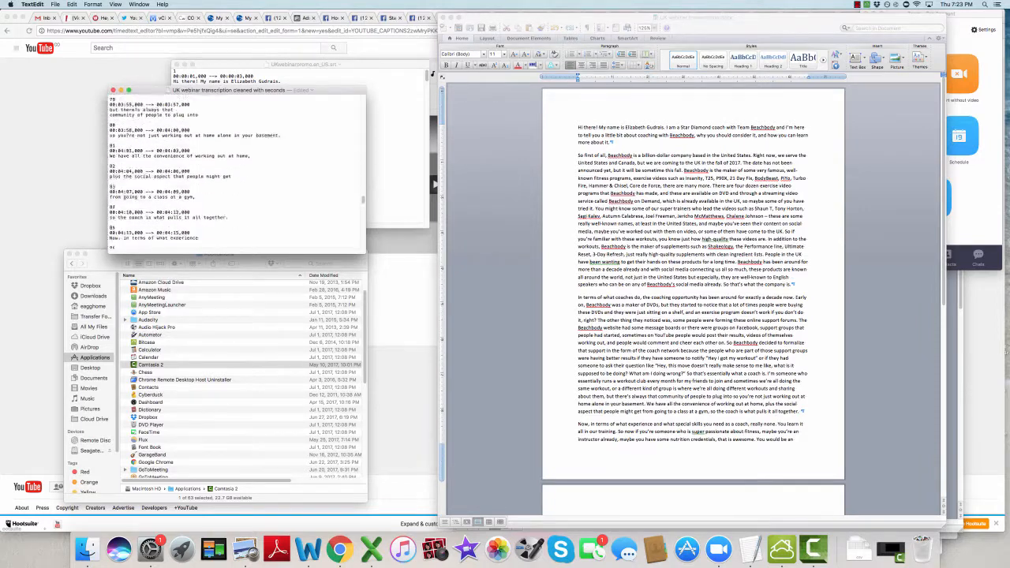
scroll(237, 172, down, 16)
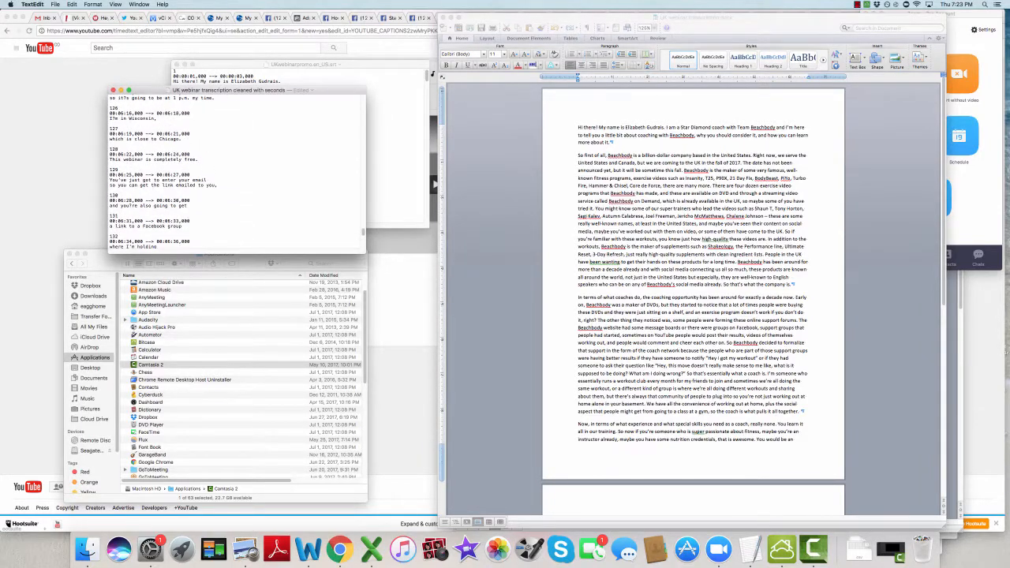
scroll(237, 171, down, 4)
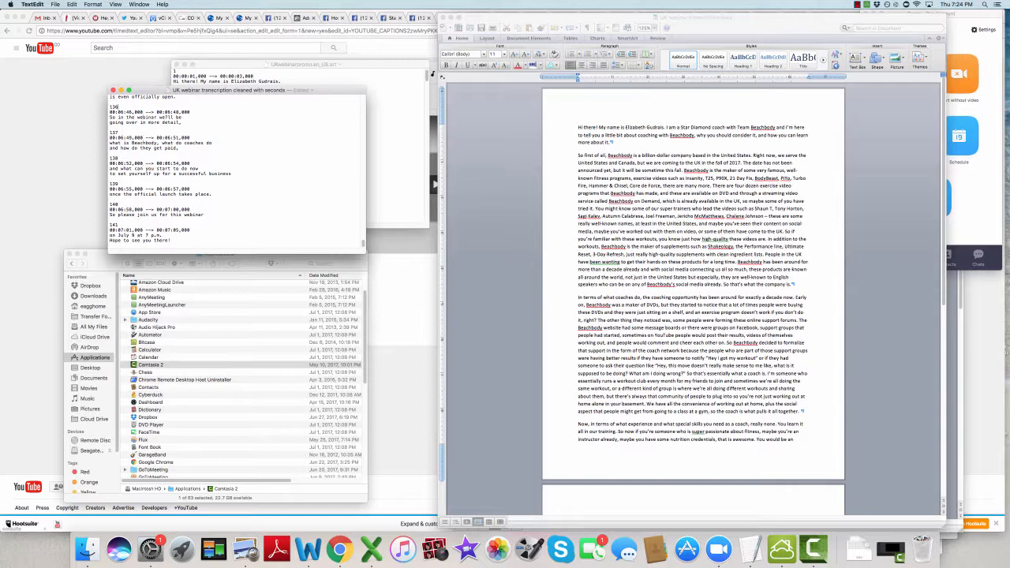
Step: Replace the stray question mark in caption 32 with an apostrophe so the line begins "maybe you've worked out"
scroll(118, 166, up, 3)
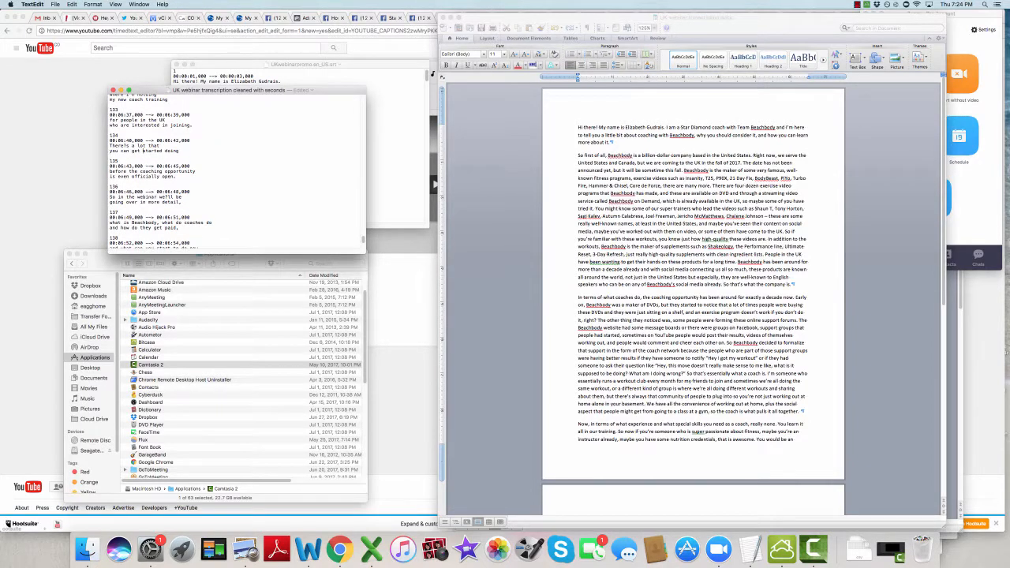
scroll(143, 166, up, 3)
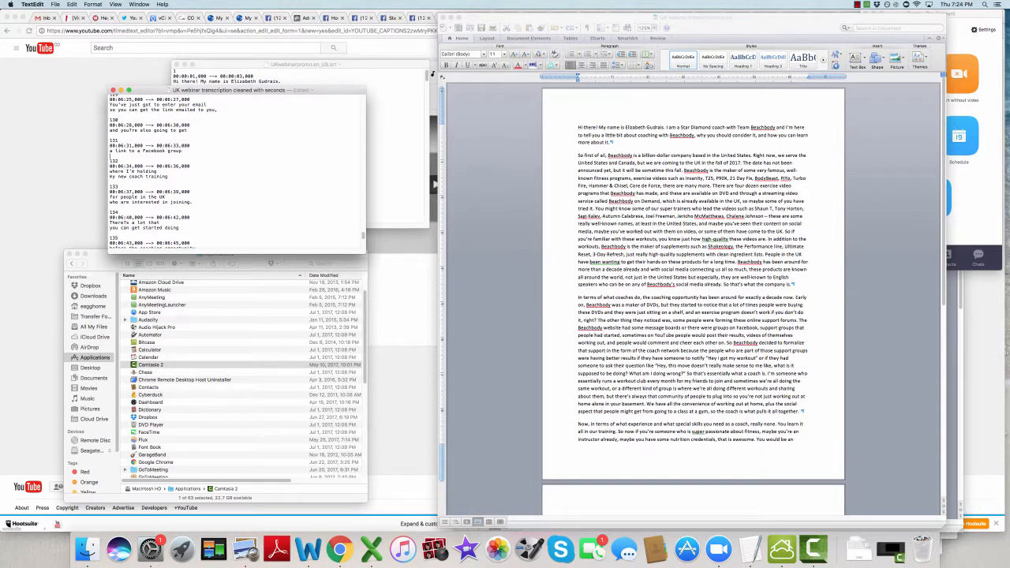
scroll(109, 158, up, 15)
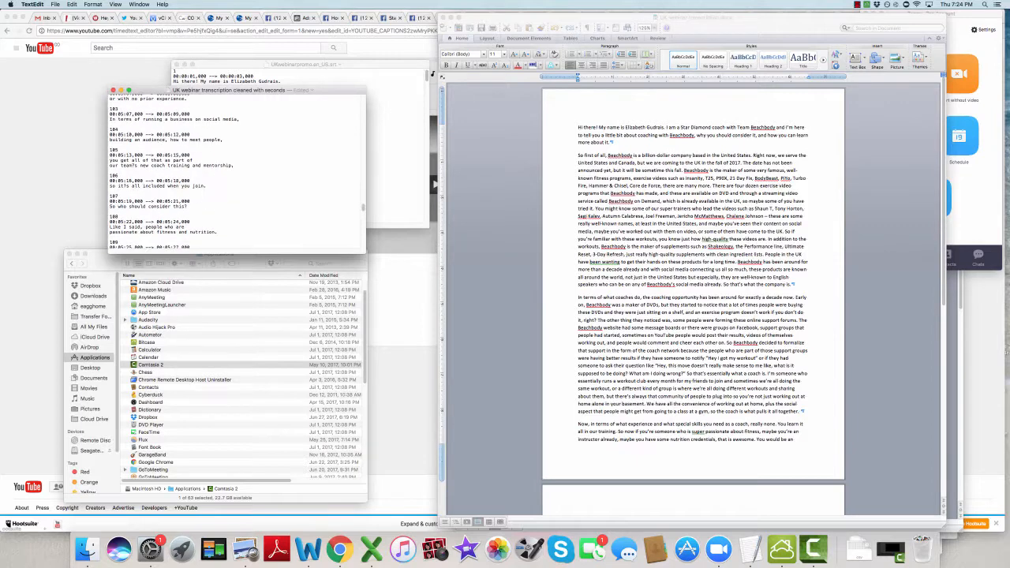
scroll(237, 170, up, 12)
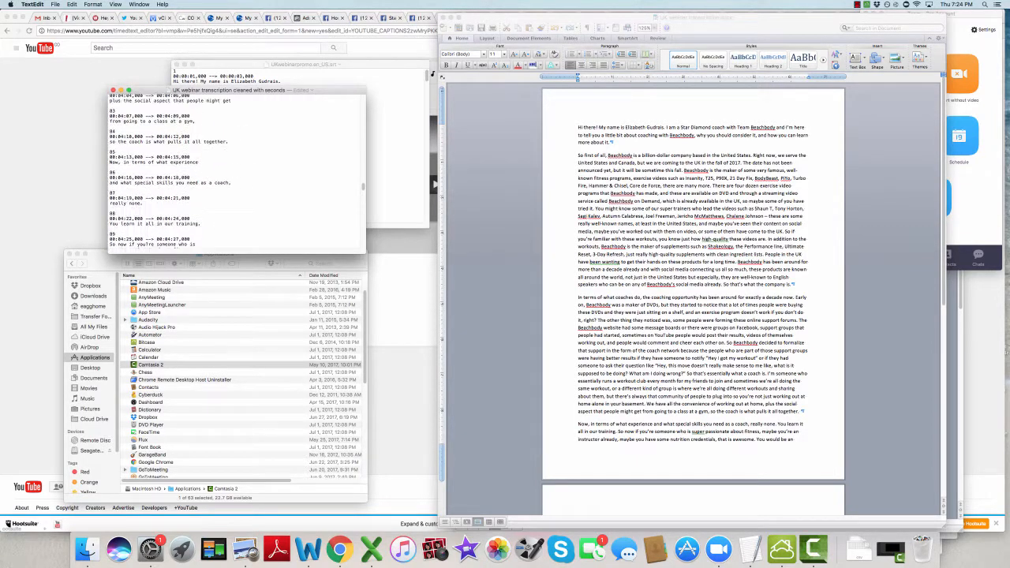
scroll(236, 170, up, 8)
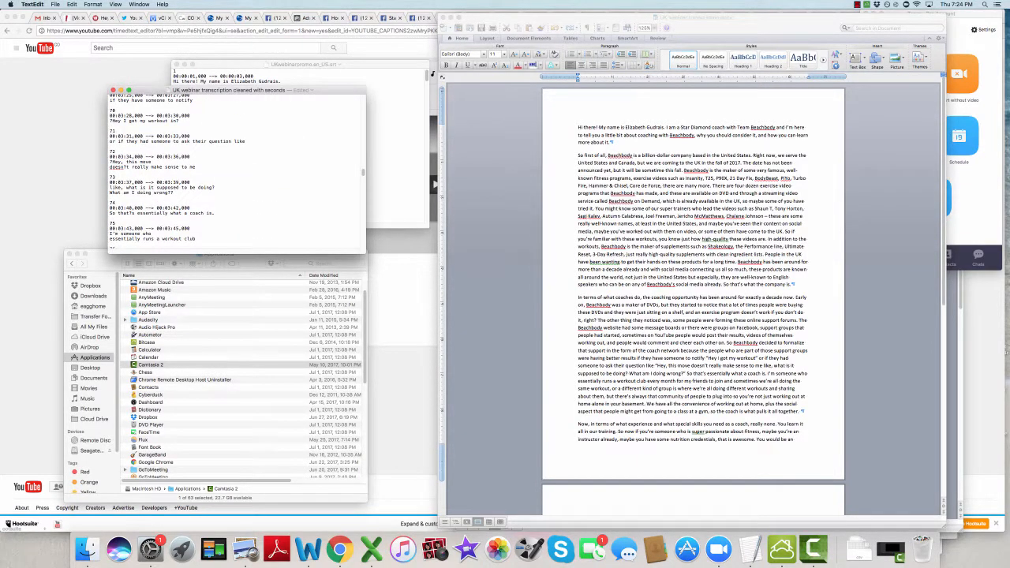
scroll(237, 170, up, 12)
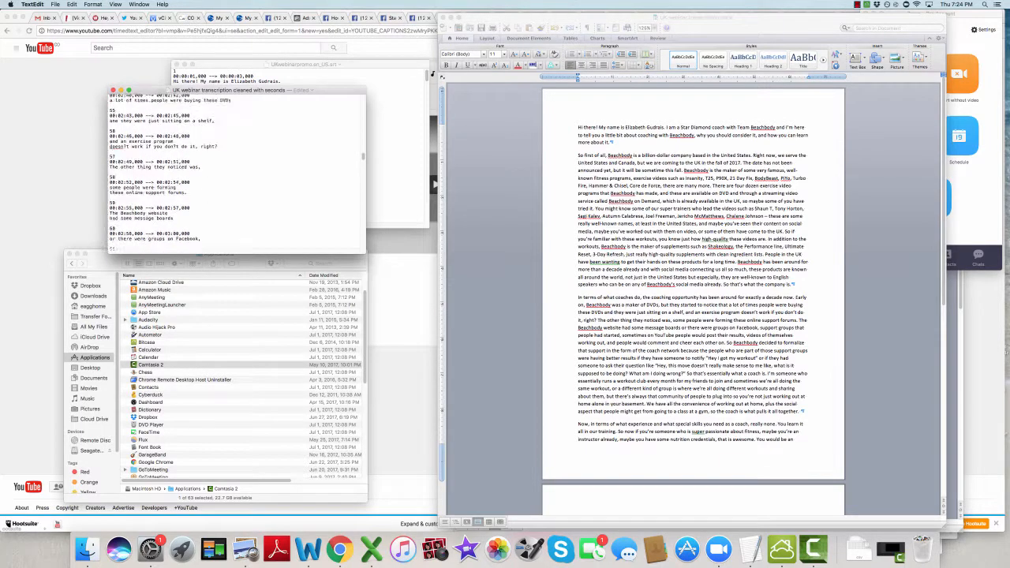
scroll(237, 170, up, 11)
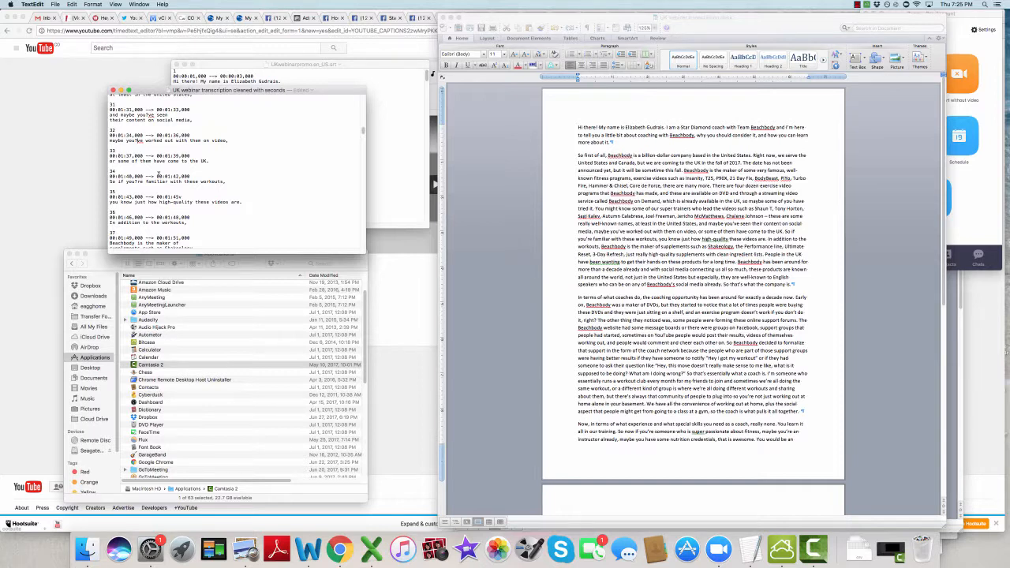
key(Return)
key(BackSpace)
key(BackSpace)
text(')
Step: Correct the malformed end time of caption 21 to 00:01:03,000 in the cleaned transcription
scroll(148, 110, up, 3)
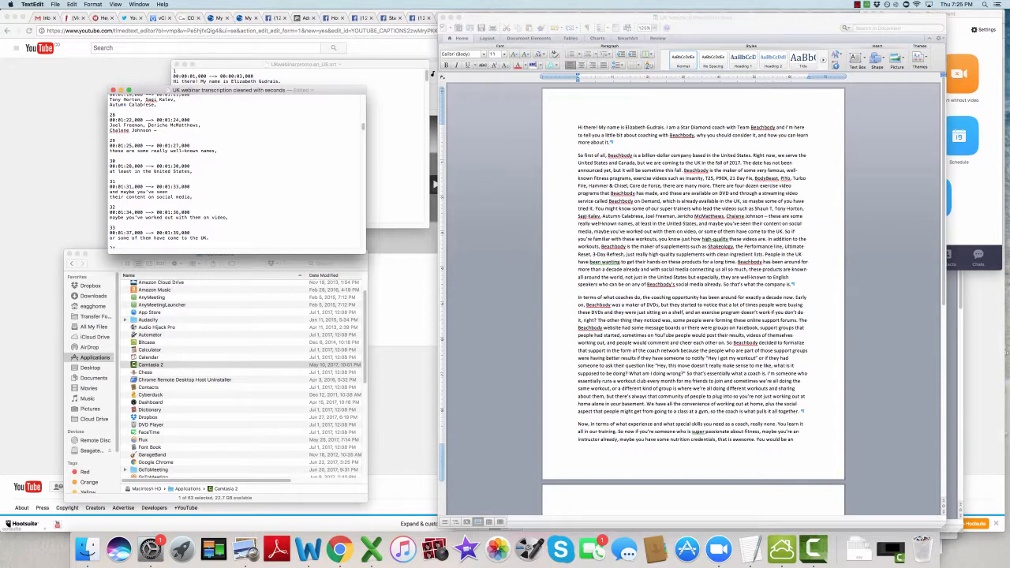
scroll(149, 149, up, 4)
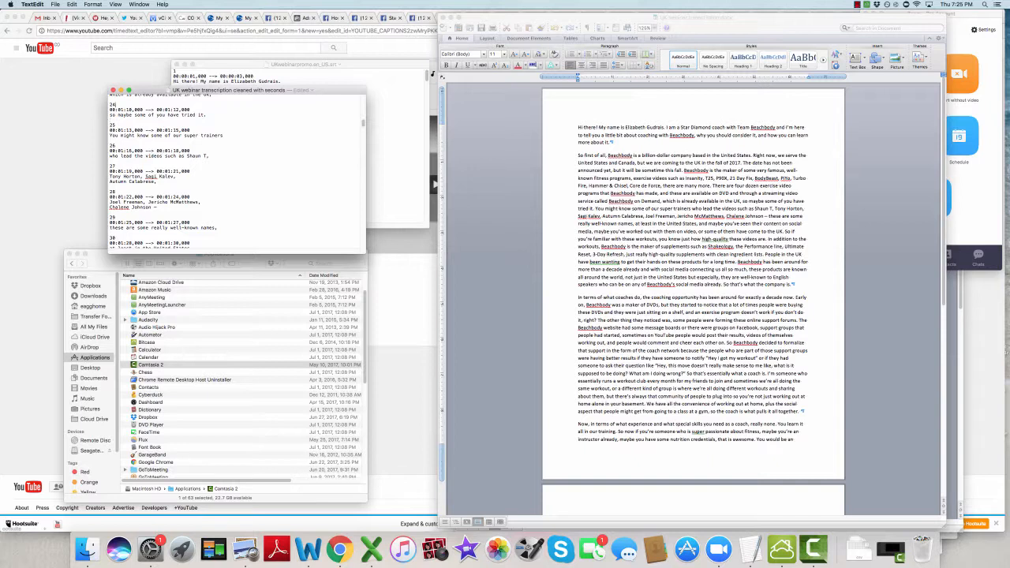
scroll(149, 166, up, 3)
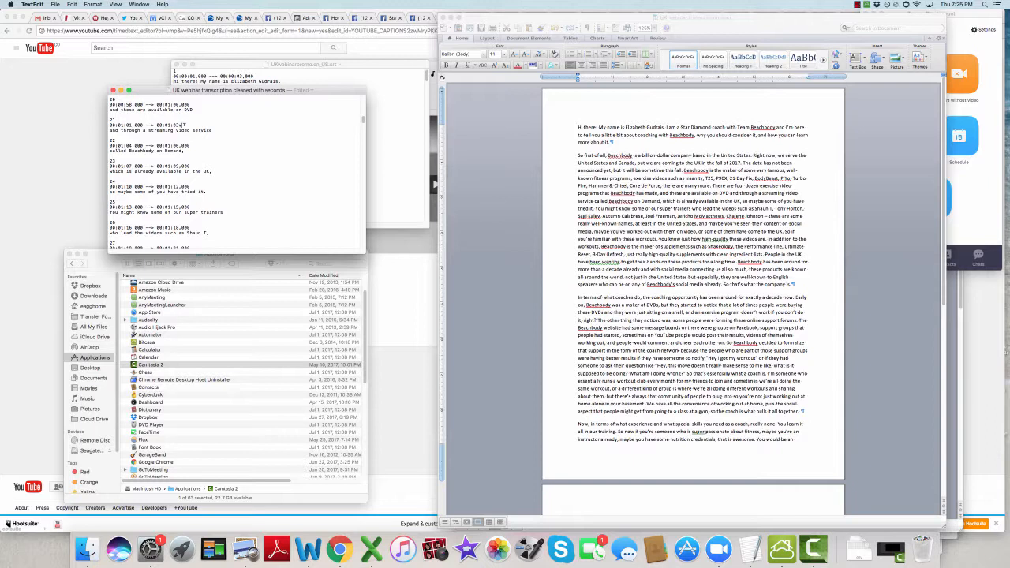
key(BackSpace)
text(,000)
Step: Check caption 21's time range in UKwebinarpromo.en_US.srt, and close both caption text files
click(242, 65)
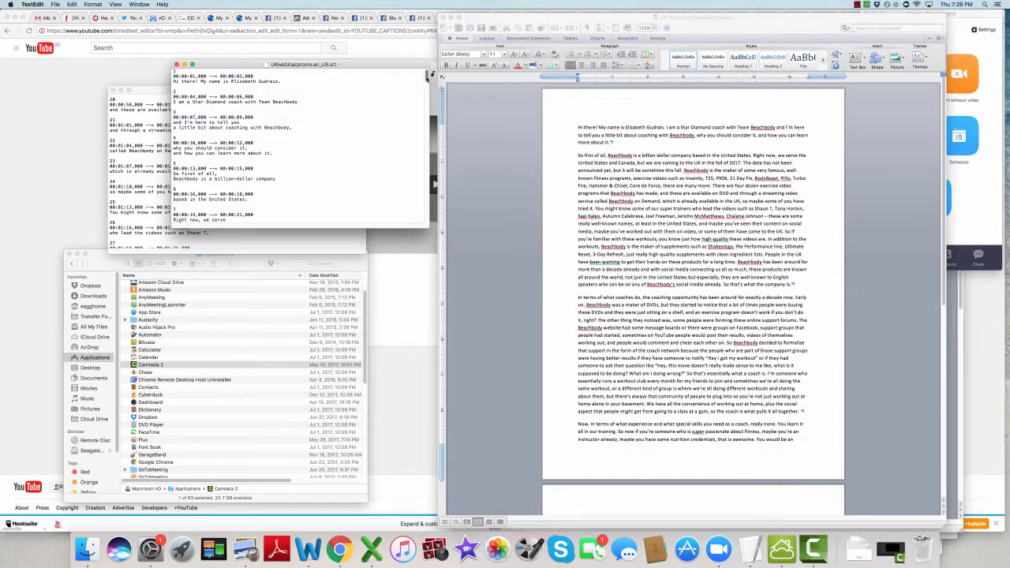
scroll(426, 82, down, 5)
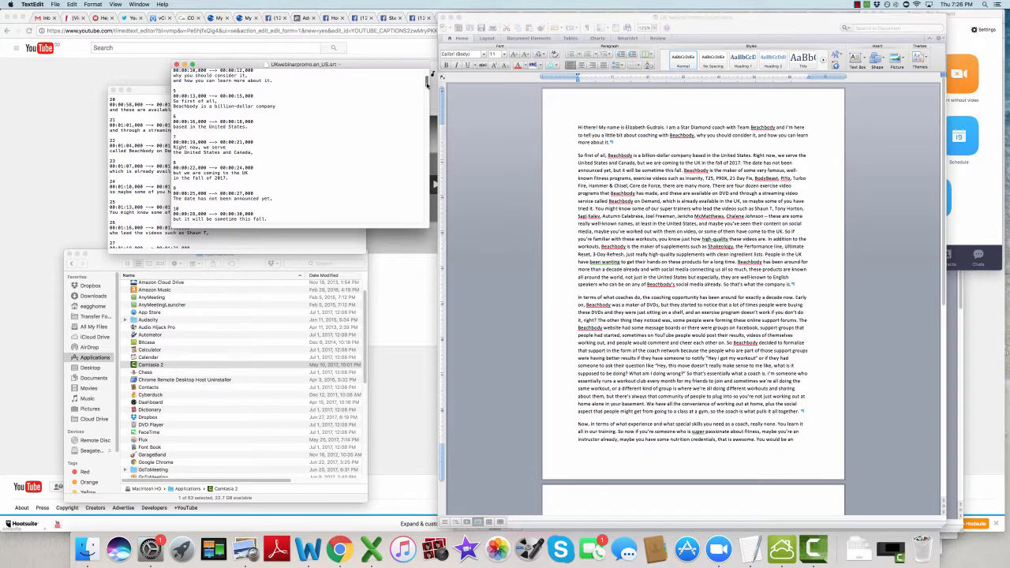
drag(426, 82, 426, 113)
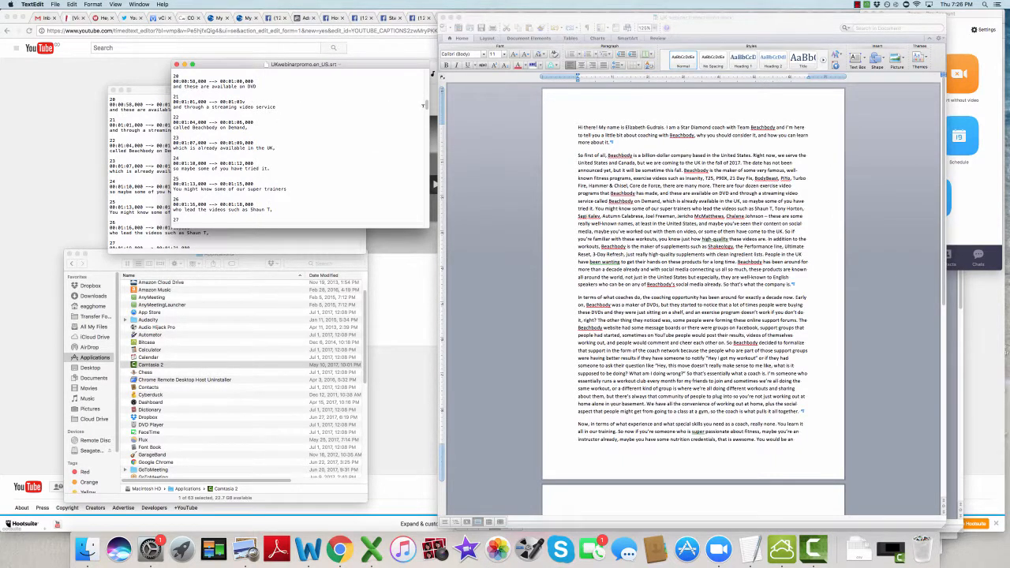
click(176, 65)
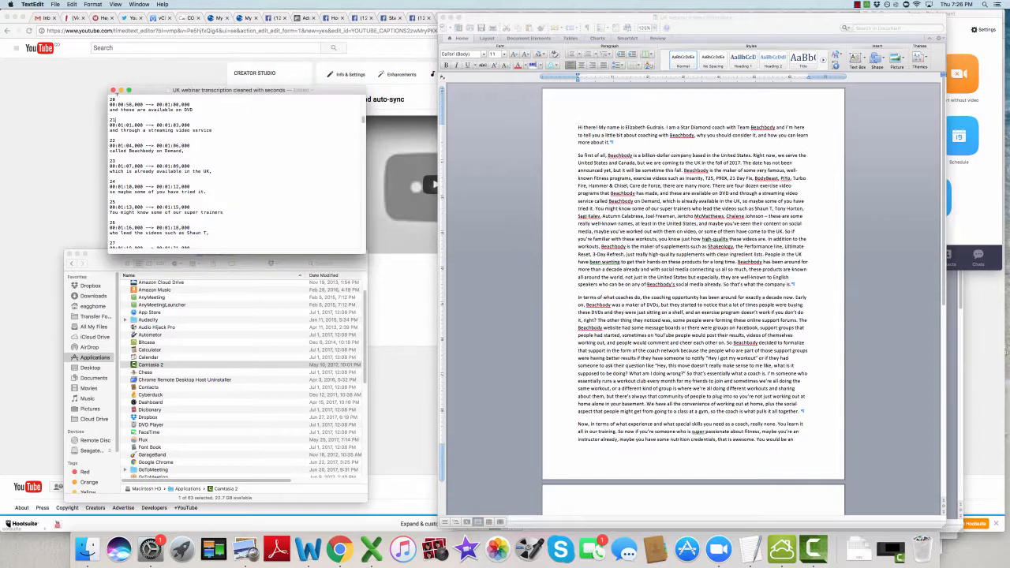
click(113, 91)
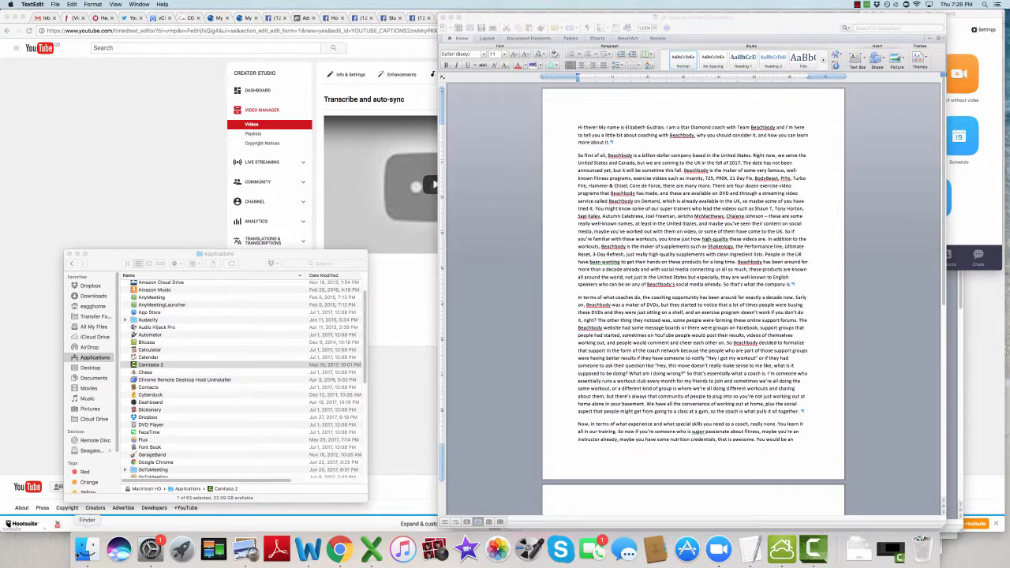
Step: Switch to Finder, show the Desktop folder, and open the file information for UK webinar transcription cleaned
click(89, 557)
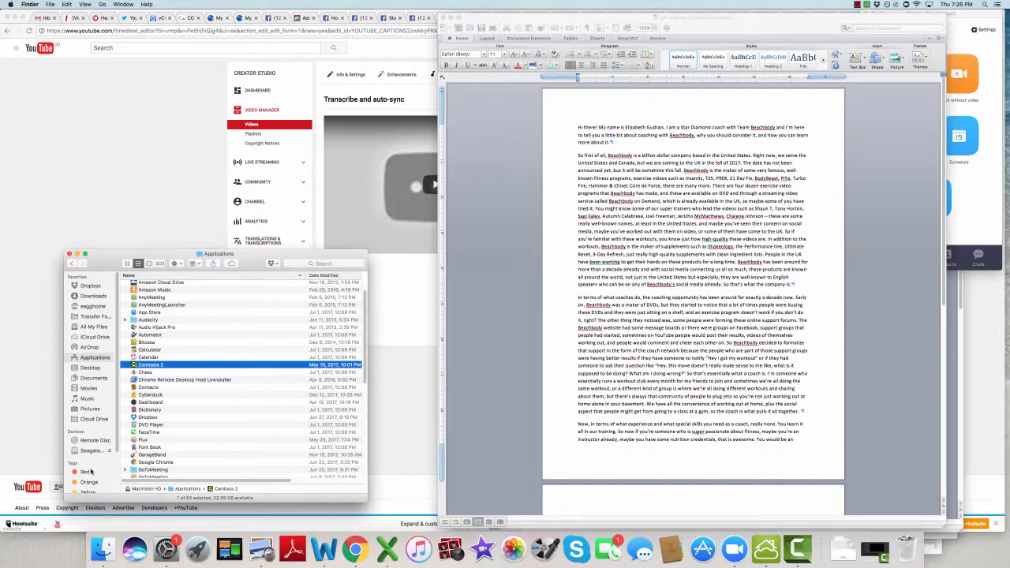
click(90, 368)
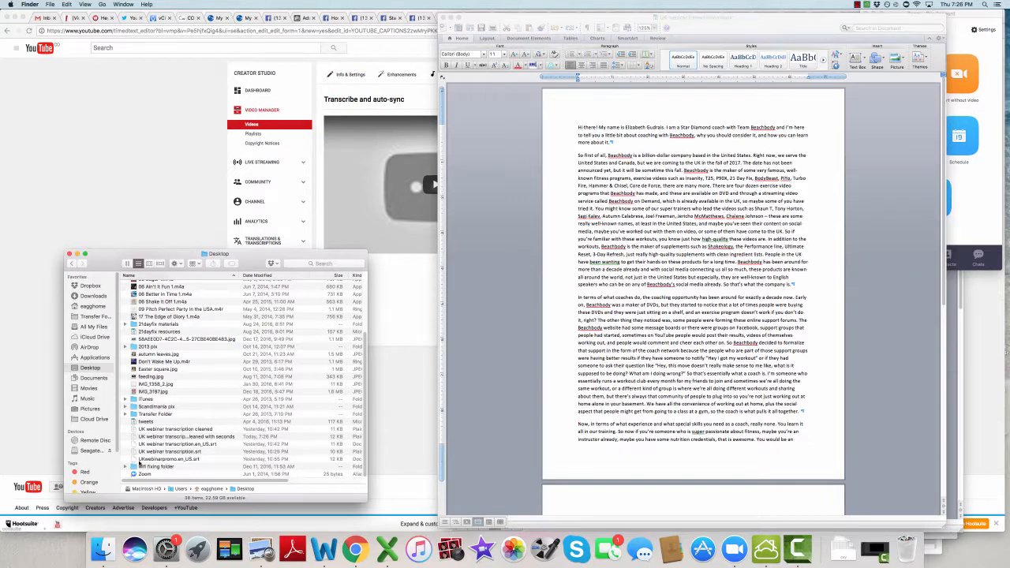
click(141, 462)
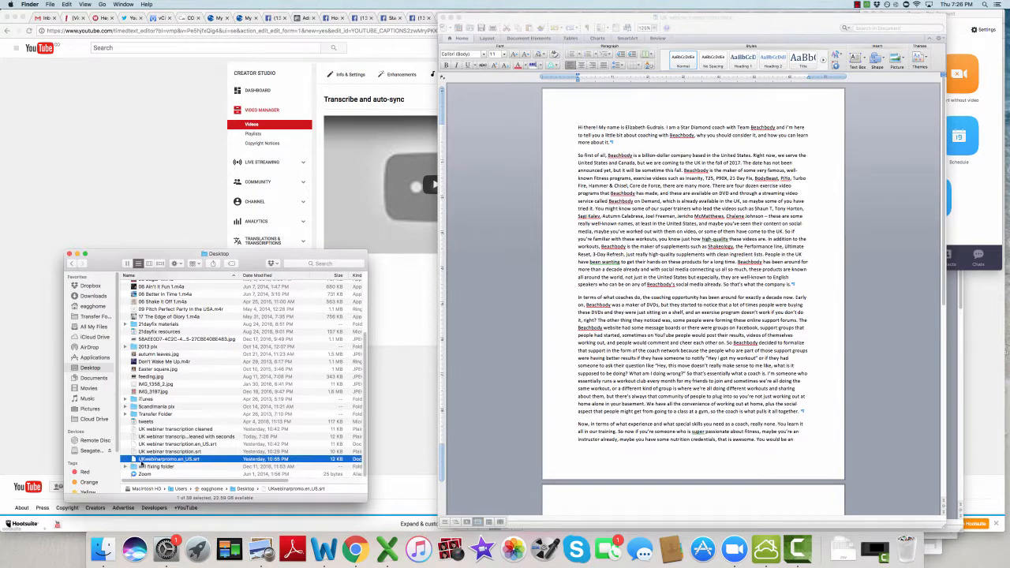
click(134, 430)
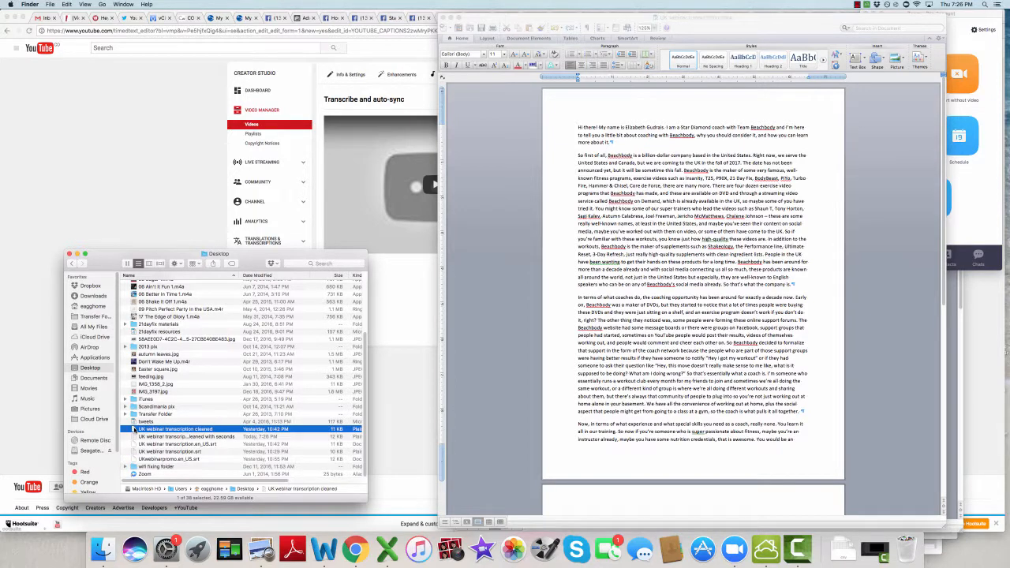
right_click(134, 430)
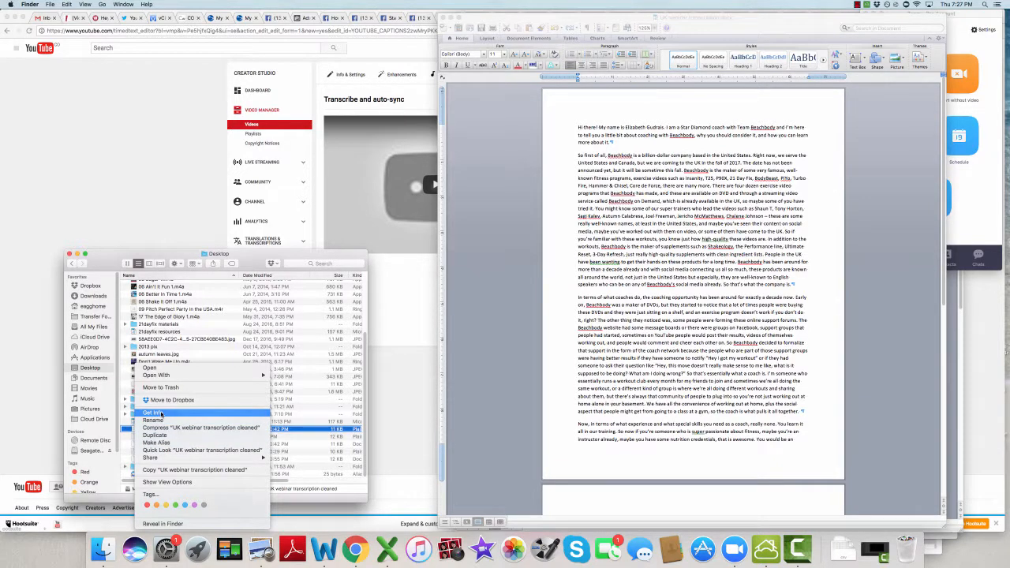
click(159, 412)
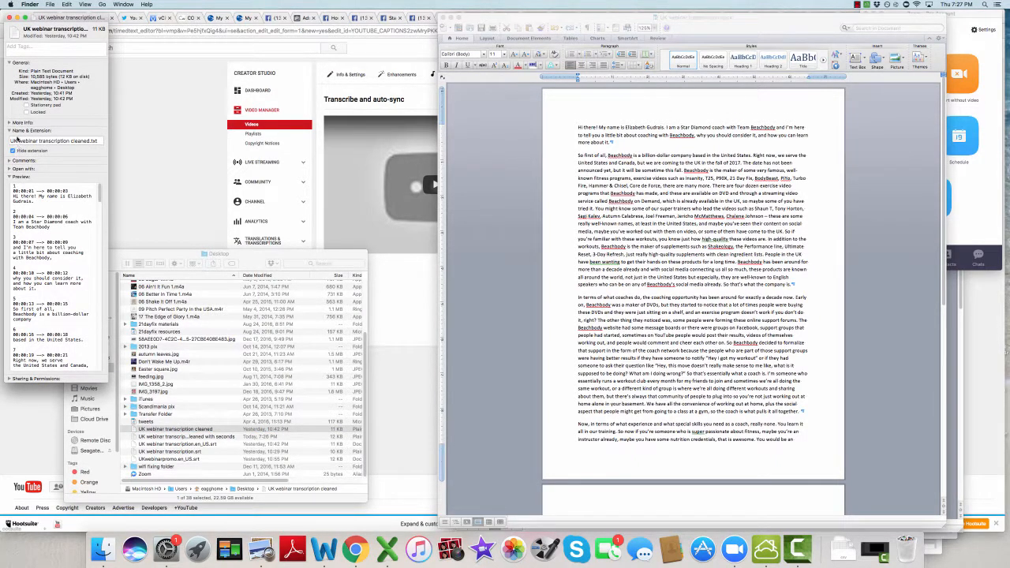
Step: Change the file's extension from .txt to .srt, and accept using the new extension
click(9, 131)
click(9, 131)
click(98, 139)
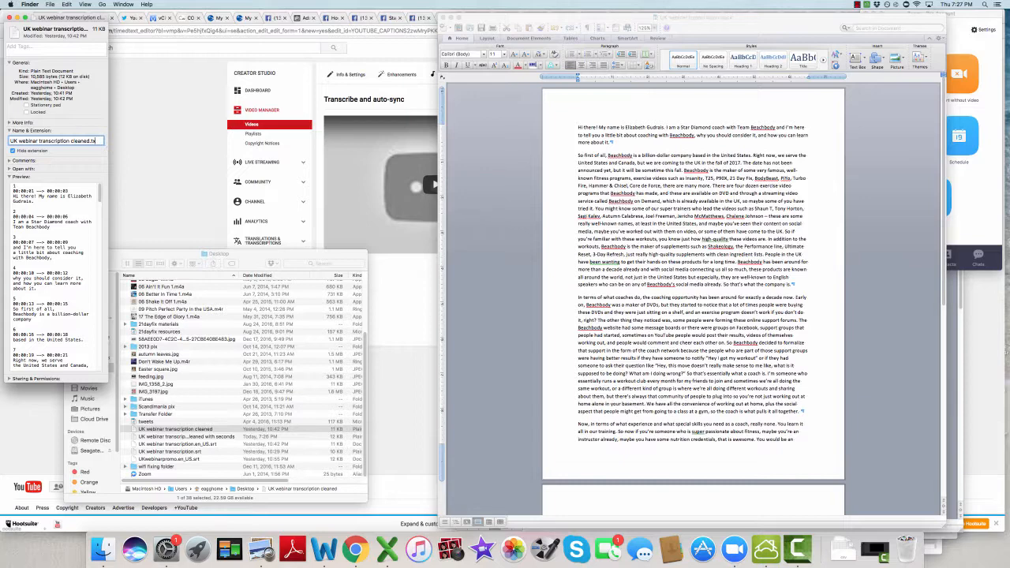
key(BackSpace)
key(BackSpace)
text(sr)
click(10, 17)
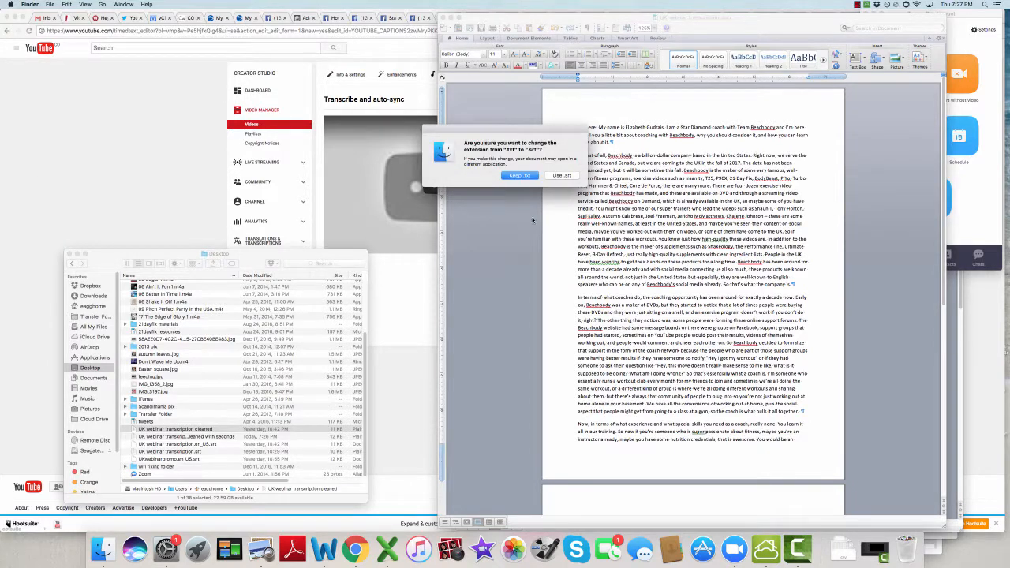
click(561, 175)
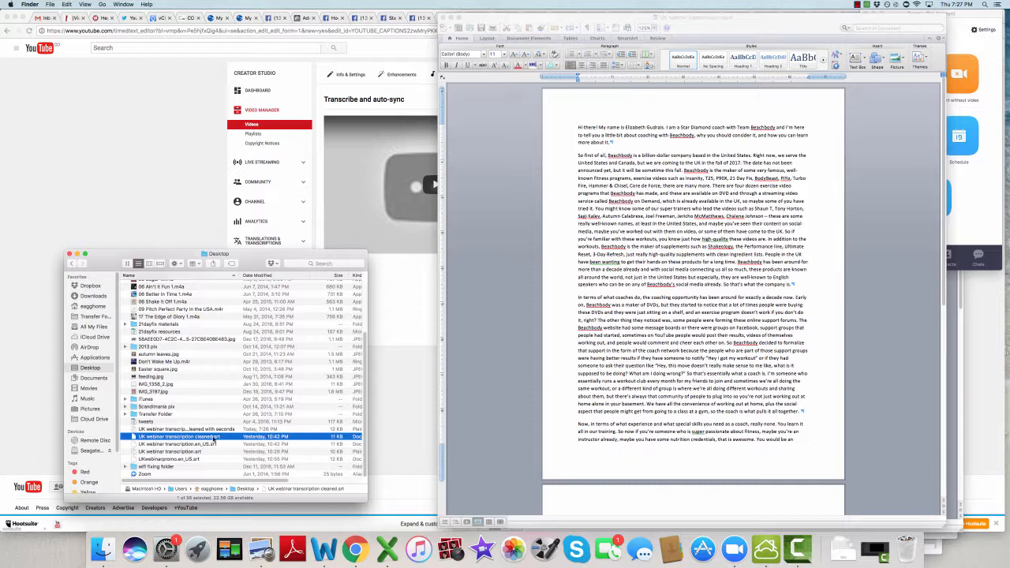
Step: Rename the converted caption file to UK webinar transcription cleaned.en_US.srt, and leave it selected
click(212, 438)
click(213, 437)
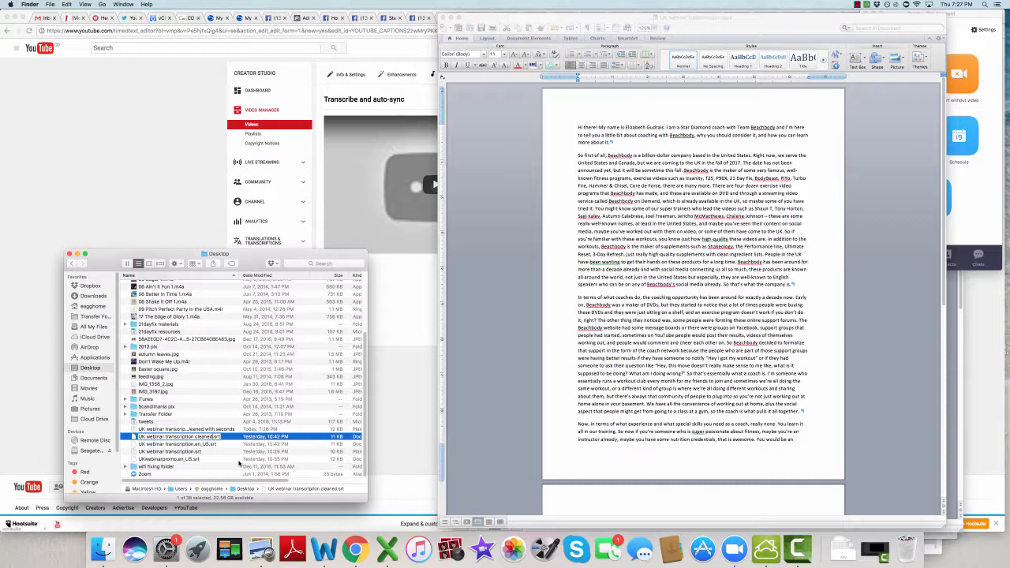
text(.en_US)
click(230, 416)
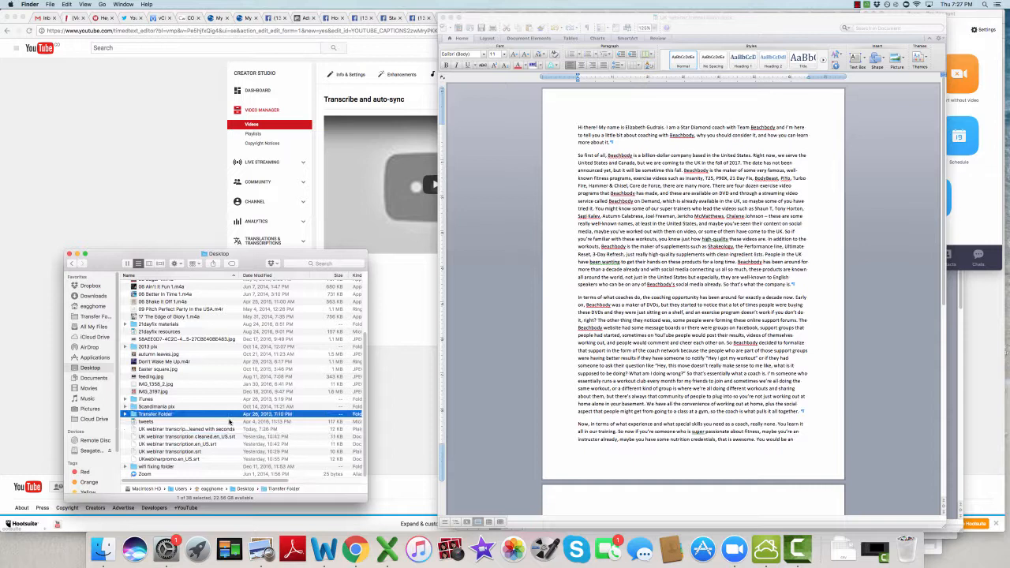
click(225, 439)
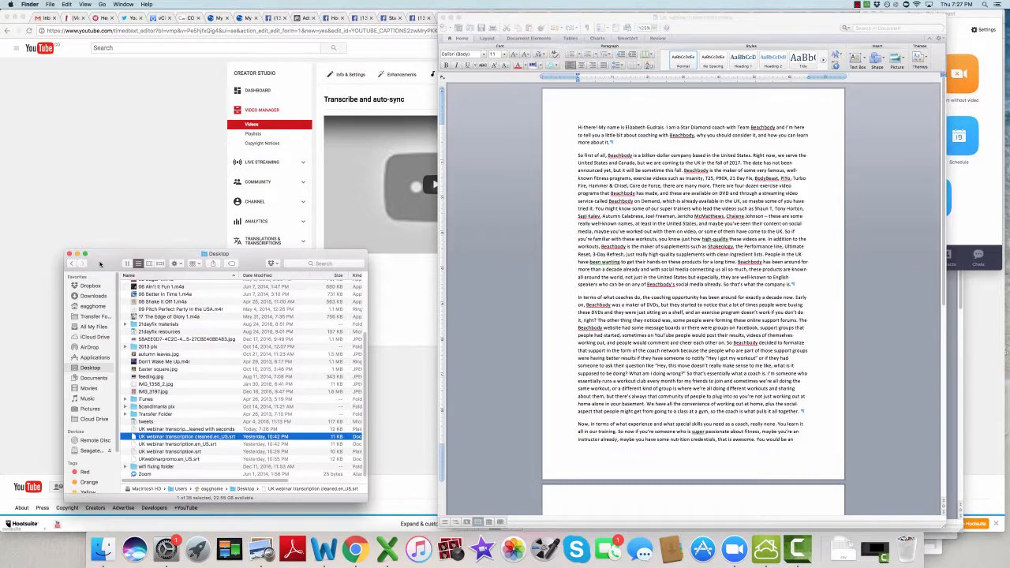
drag(100, 263, 160, 267)
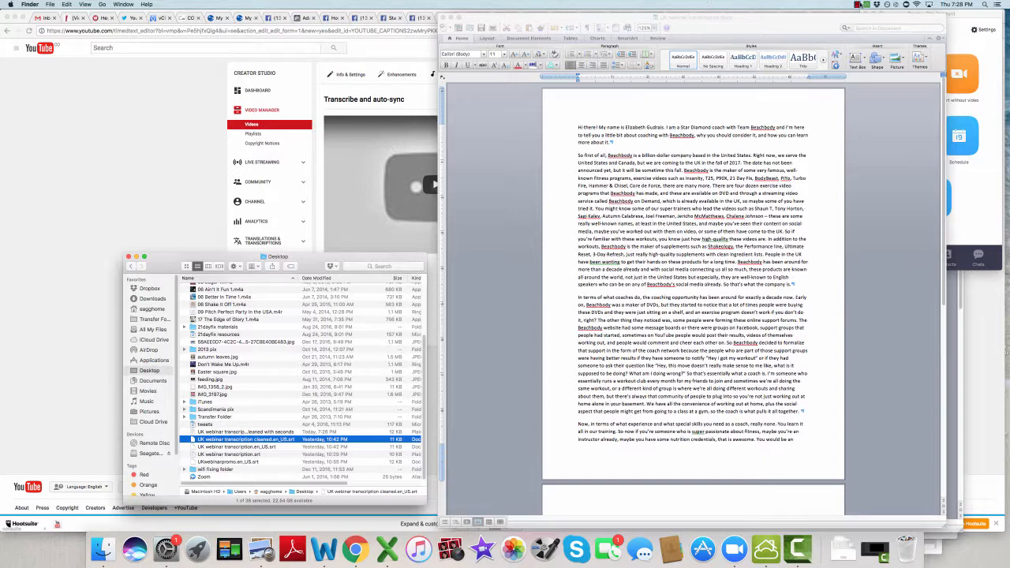
click(857, 5)
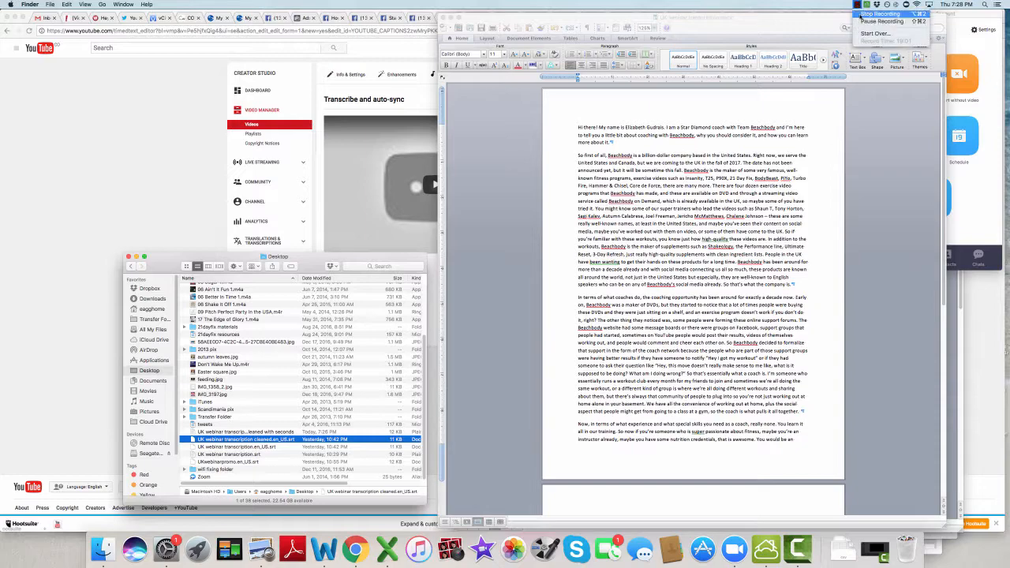